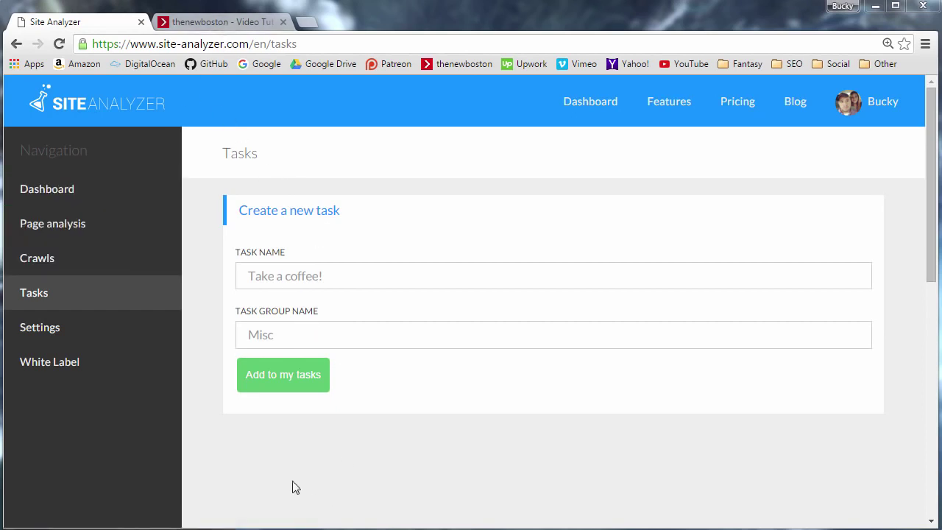
# Open the most recent page analysis of thenewboston.com
pyautogui.click(21, 225)
pyautogui.scroll(-3, 295, 254)
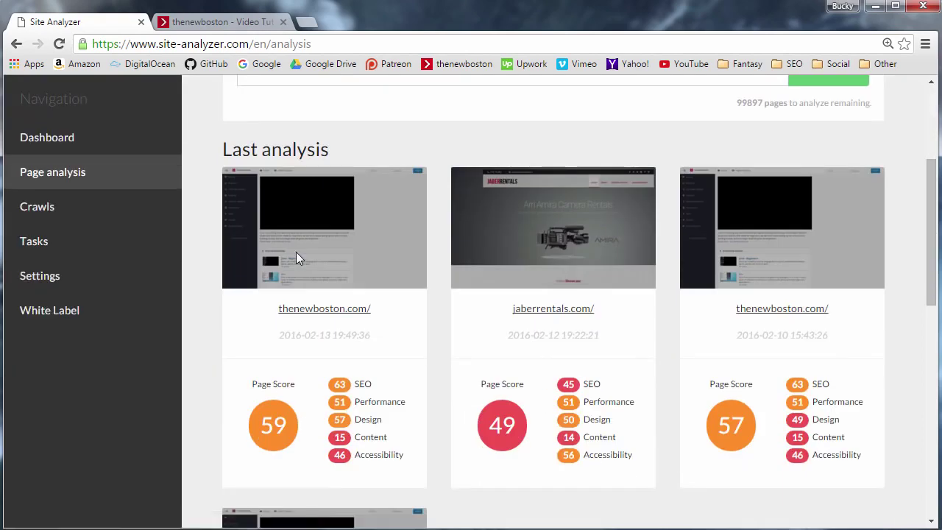
pyautogui.click(338, 312)
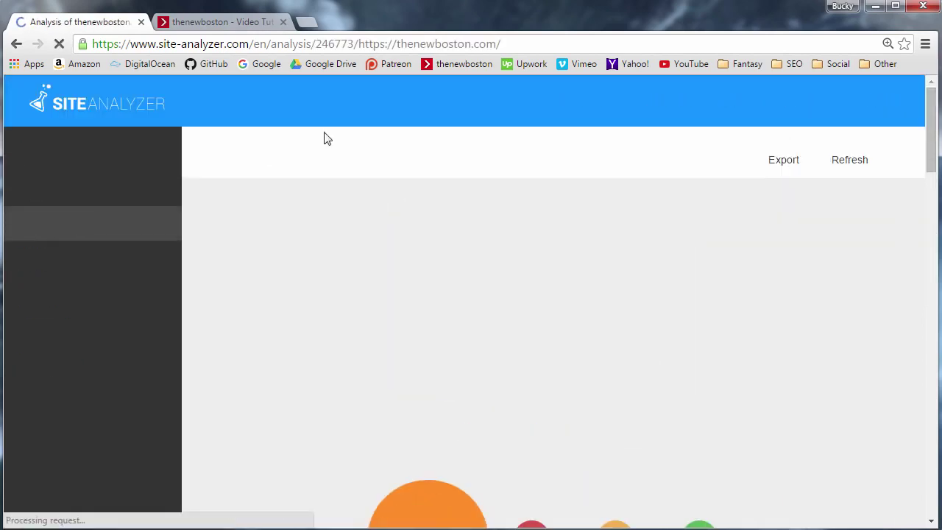
# Examine the general overview and the list of priorities to solve in the thenewboston.com analysis
pyautogui.scroll(-4, 334, 245)
pyautogui.scroll(-6, 335, 244)
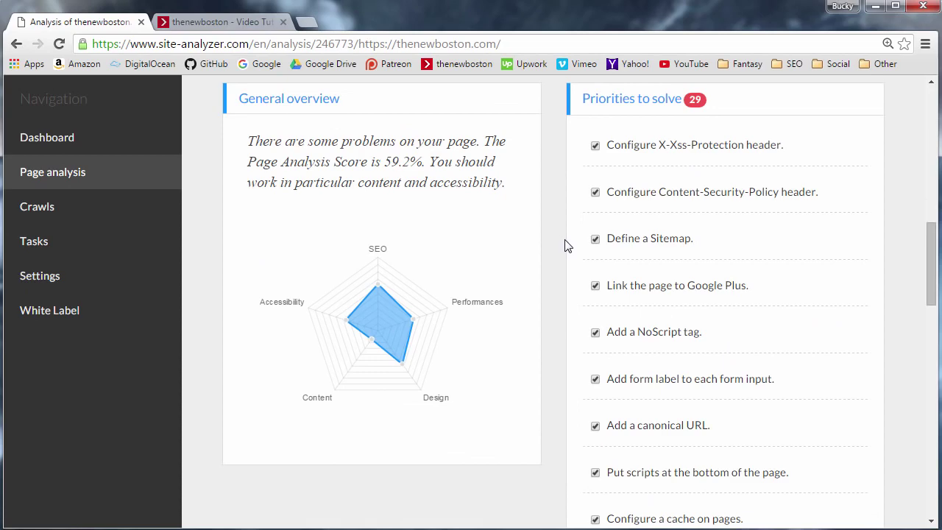
pyautogui.scroll(-15, 568, 246)
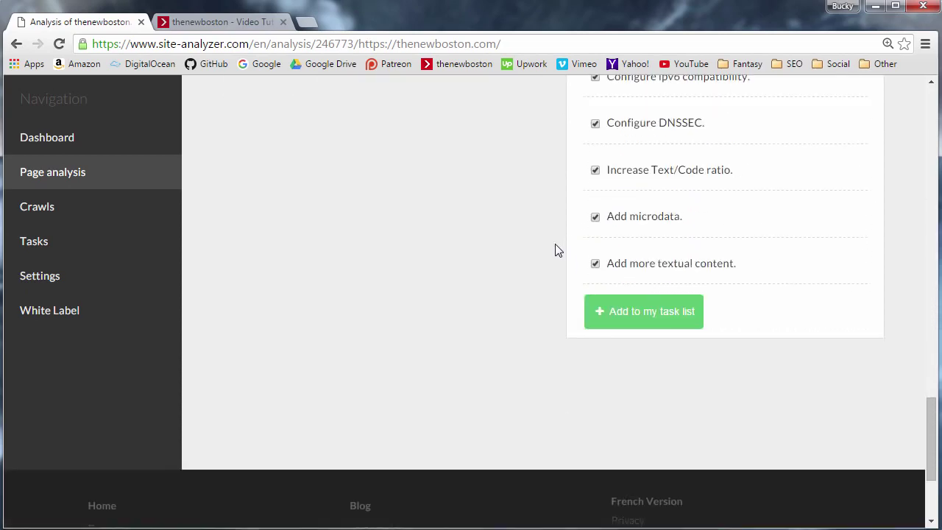
pyautogui.scroll(12, 555, 243)
pyautogui.scroll(4, 546, 250)
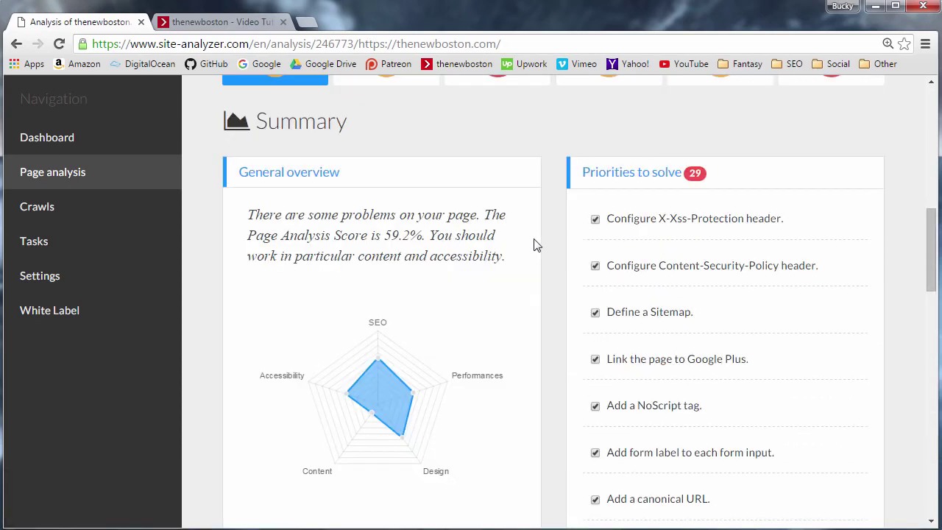
pyautogui.scroll(-2, 589, 214)
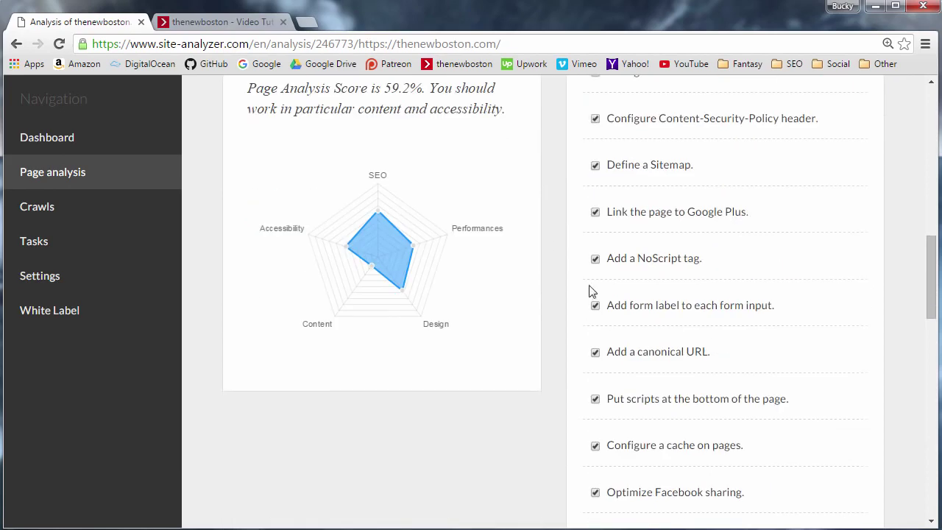
pyautogui.scroll(-4, 641, 192)
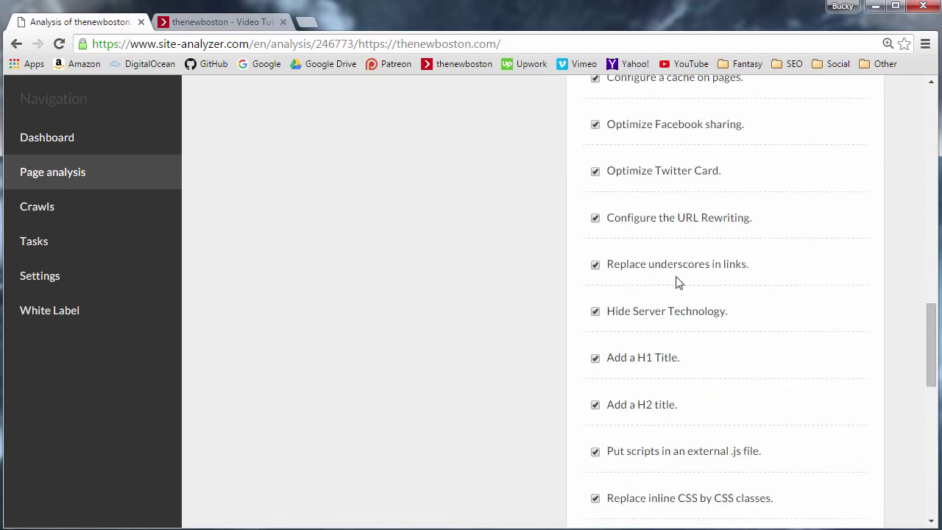
pyautogui.scroll(6, 601, 282)
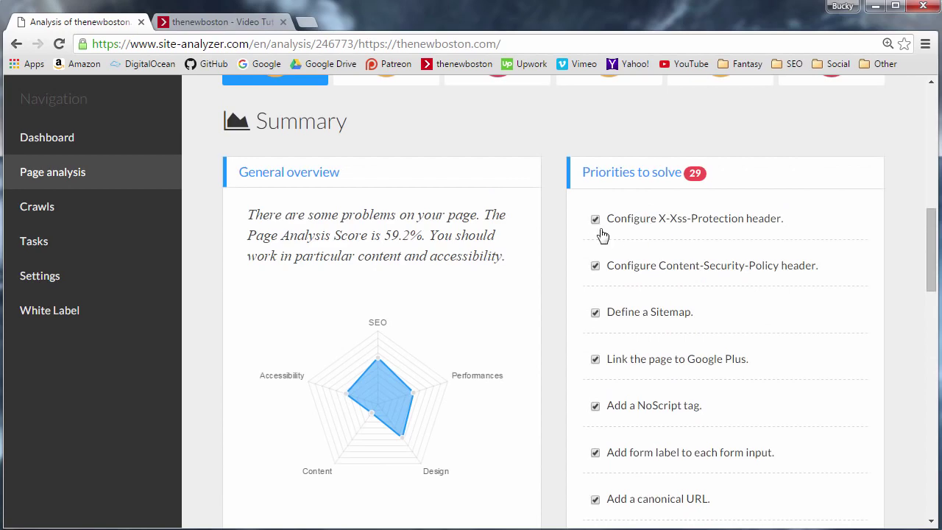
pyautogui.scroll(-8, 613, 312)
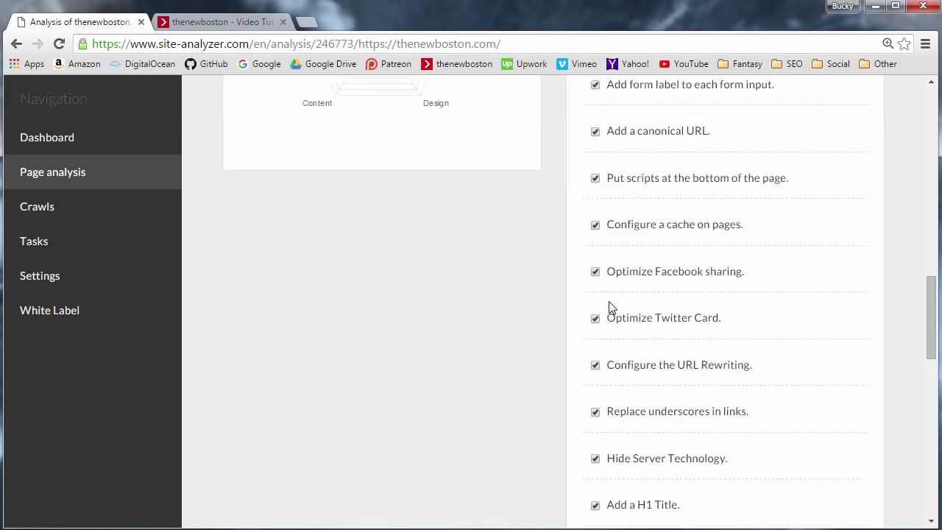
# Exclude Increase Text/Code ratio, Add microdata and Add more textual content from the priorities, and add the remaining ones to the task list
pyautogui.scroll(-3, 616, 303)
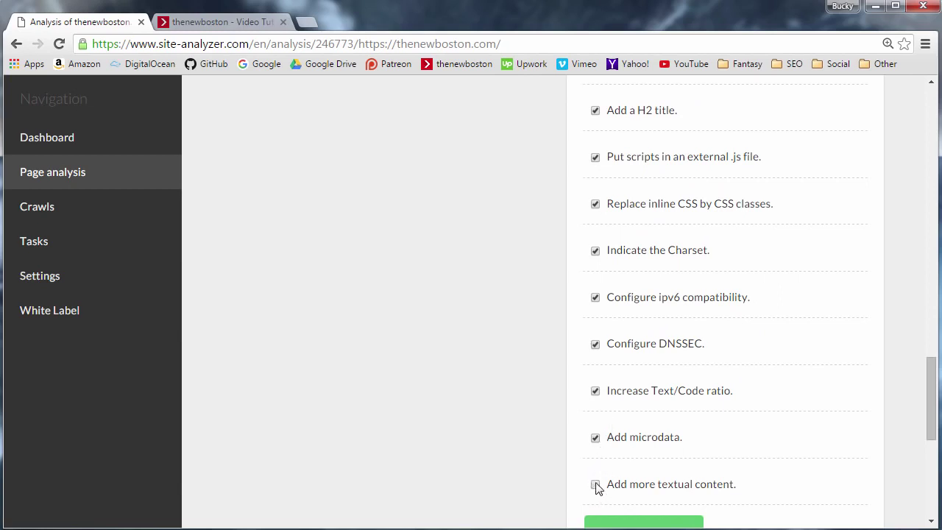
pyautogui.click(595, 438)
pyautogui.click(596, 392)
pyautogui.scroll(-2, 645, 305)
pyautogui.scroll(5, 674, 235)
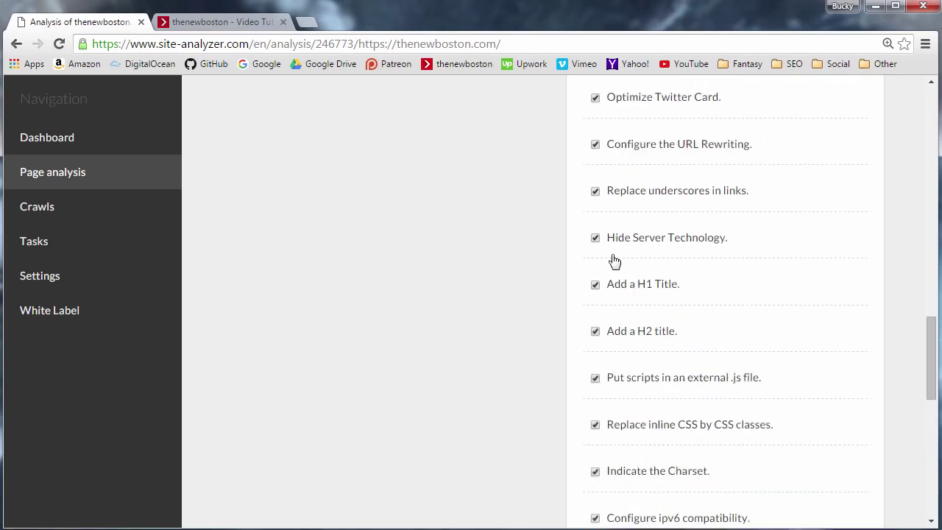
pyautogui.scroll(-8, 600, 250)
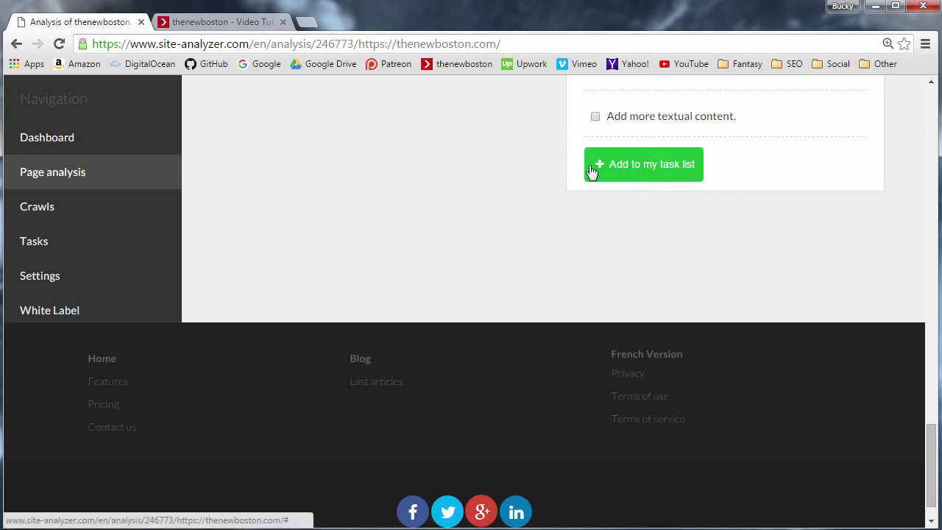
pyautogui.click(658, 166)
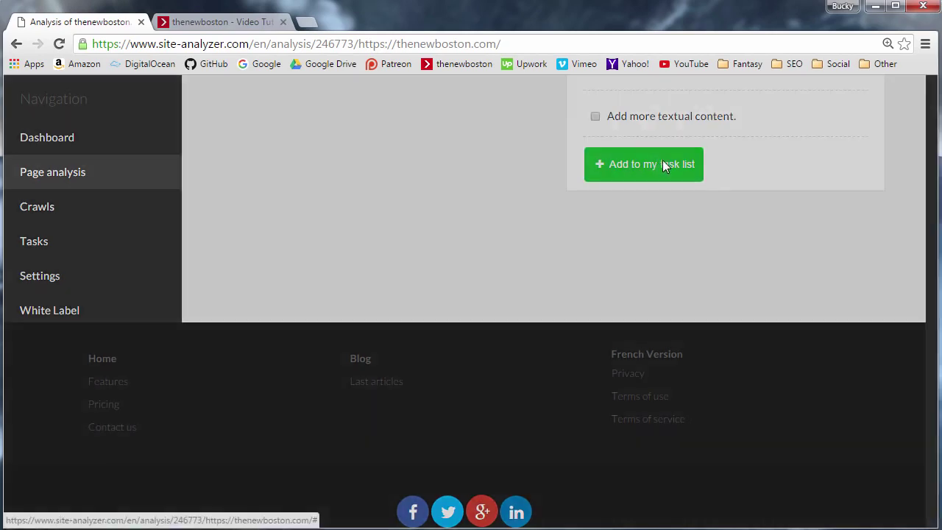
pyautogui.click(536, 230)
# Open the task list and delete the X-Xss-Protection header, Content-Security-Policy header and Define a Sitemap tasks
pyautogui.click(92, 244)
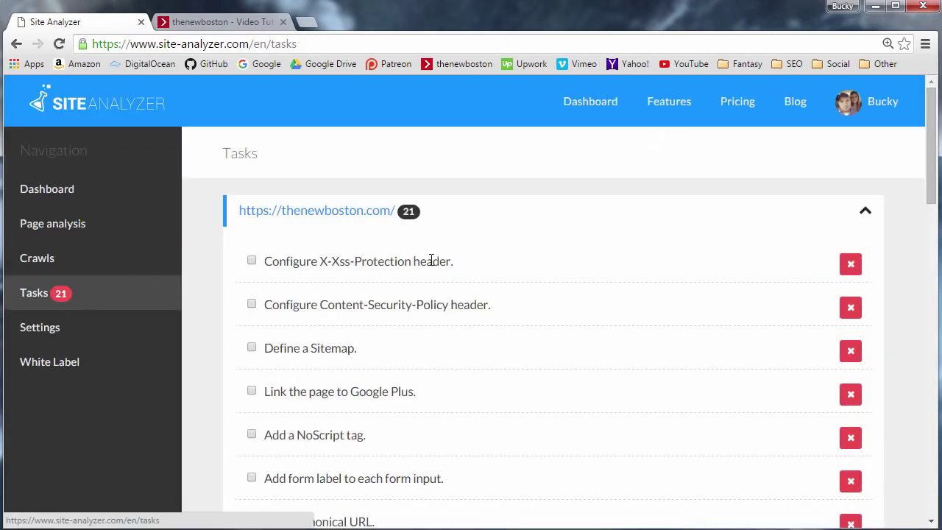
pyautogui.scroll(-2, 225, 224)
pyautogui.scroll(1, 217, 230)
pyautogui.scroll(-8, 220, 232)
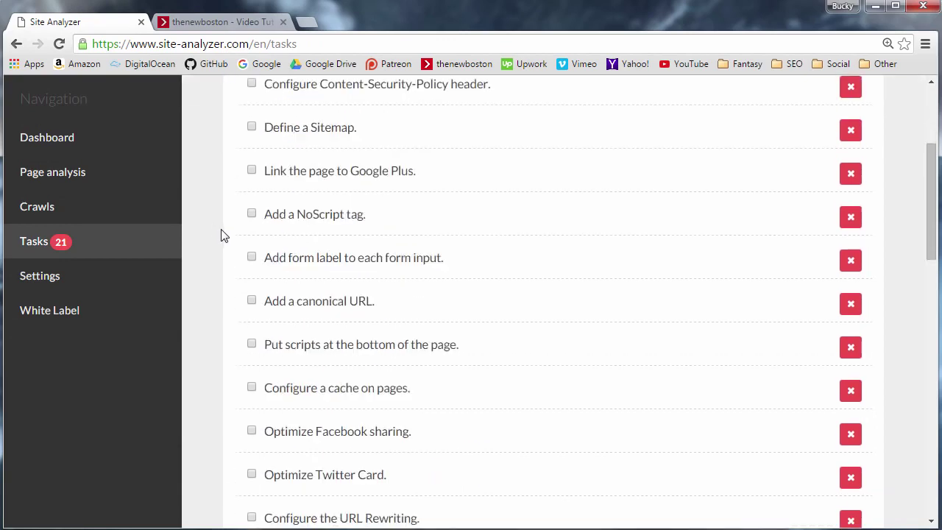
pyautogui.scroll(9, 313, 264)
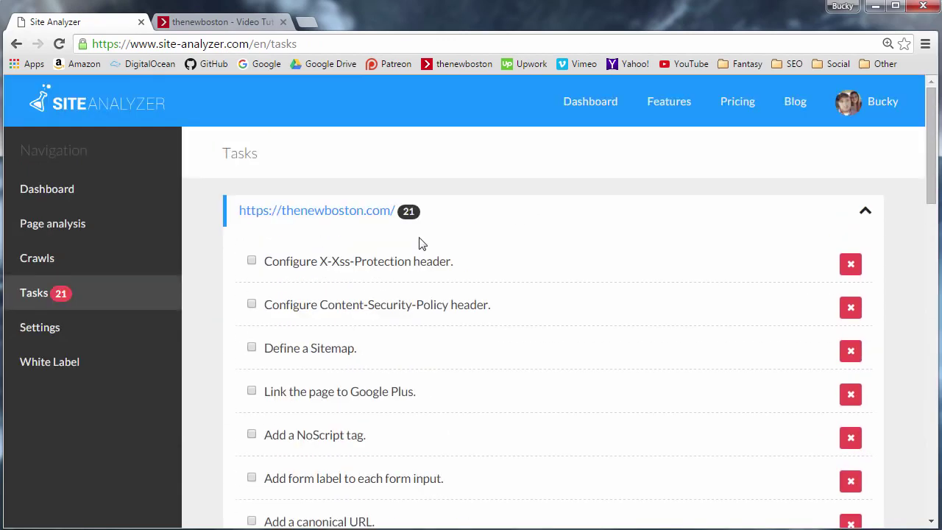
pyautogui.click(854, 266)
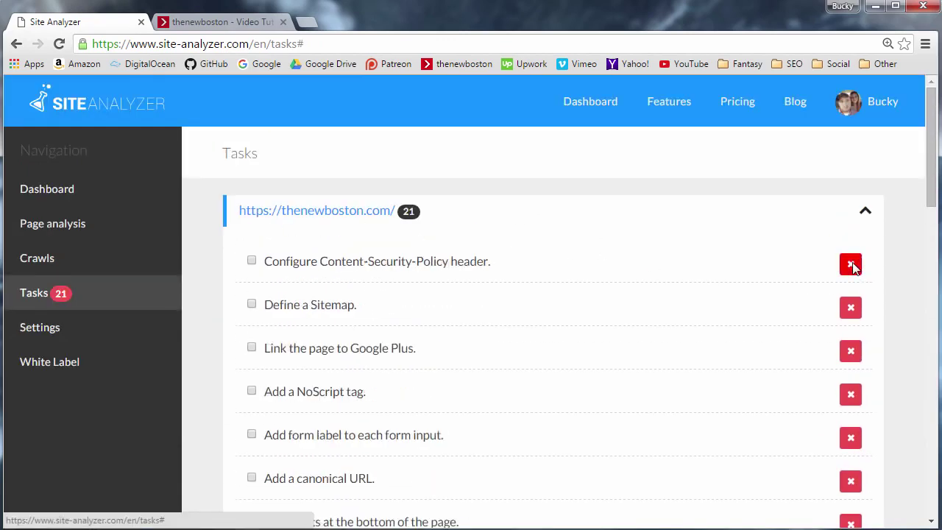
pyautogui.click(852, 266)
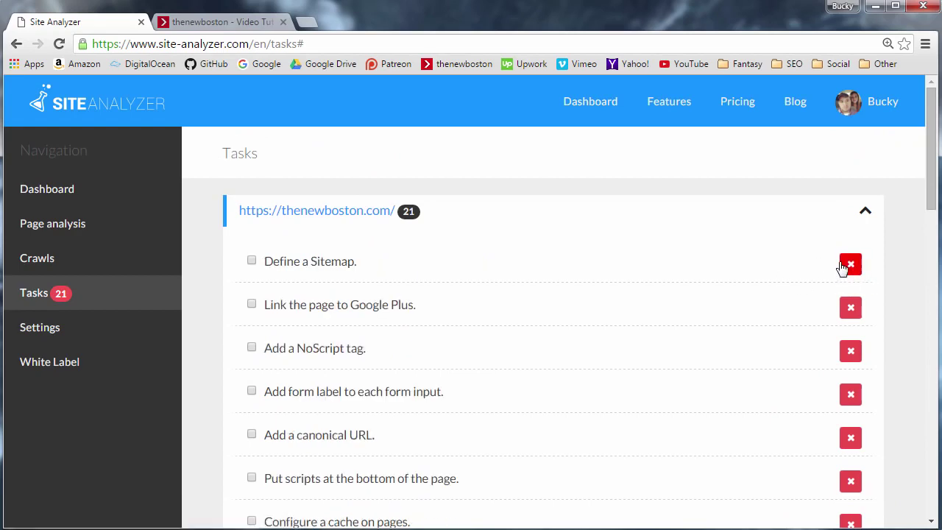
pyautogui.click(852, 268)
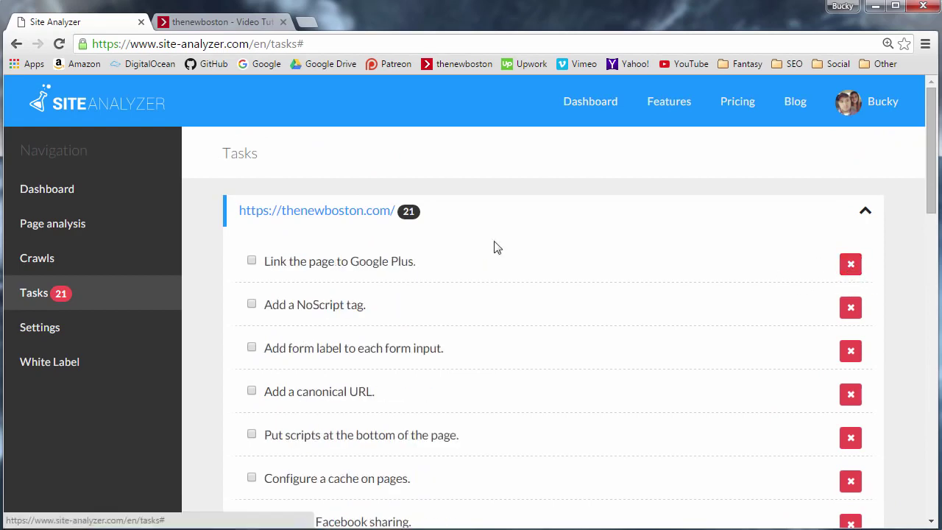
# Create a new task named "Buy pizza" in a task group named with the account owner's first name
pyautogui.scroll(-3, 557, 264)
pyautogui.scroll(-8, 557, 263)
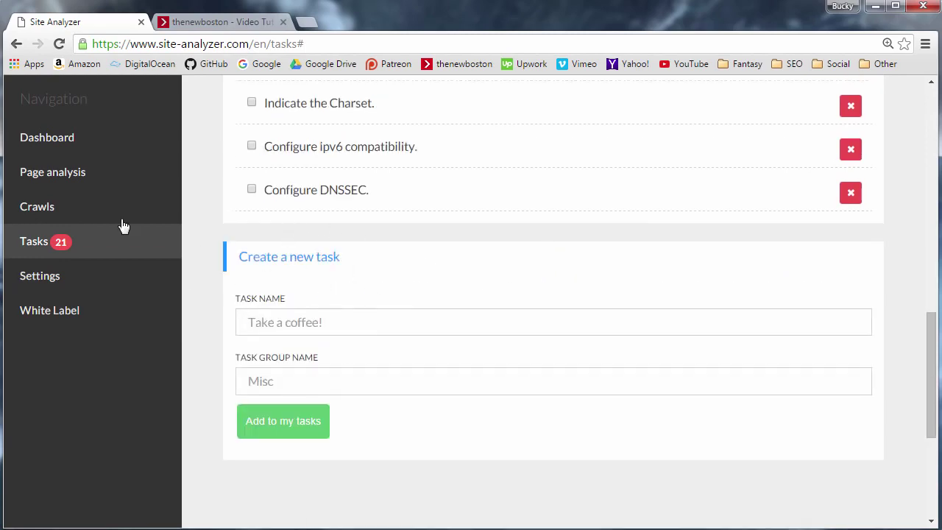
pyautogui.scroll(4, 258, 234)
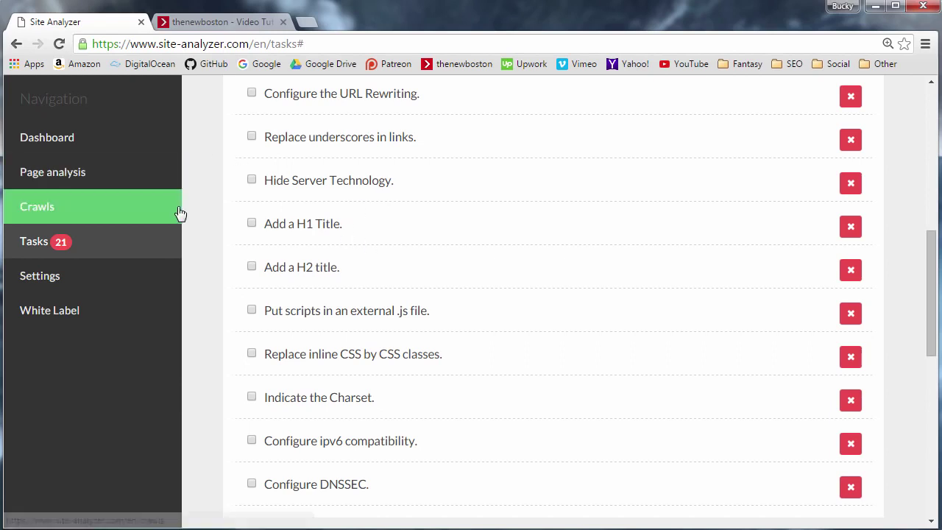
pyautogui.scroll(-5, 214, 211)
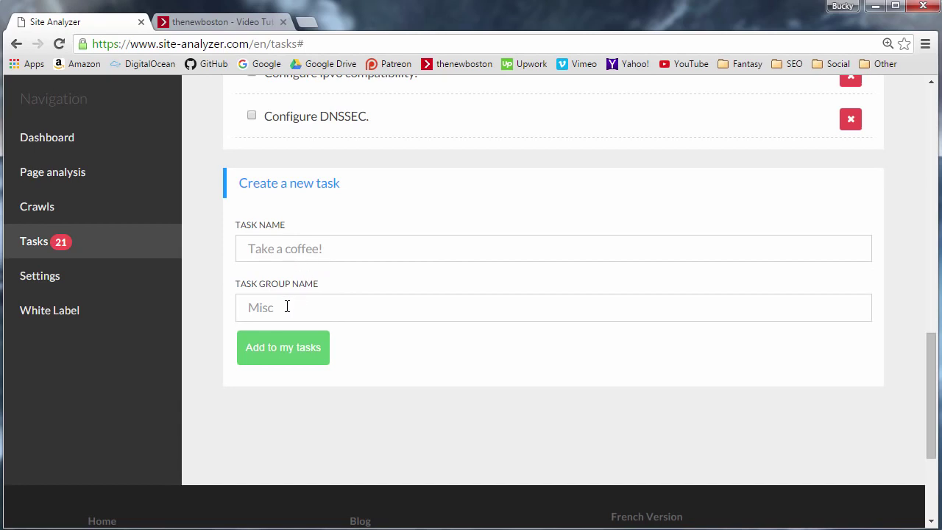
pyautogui.click(289, 248)
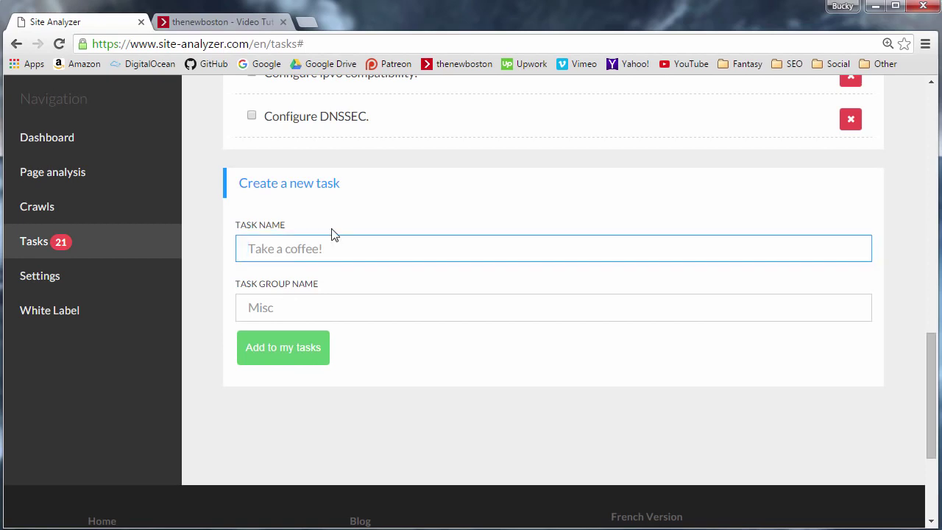
pyautogui.write('Buy pizza')
pyautogui.click(289, 304)
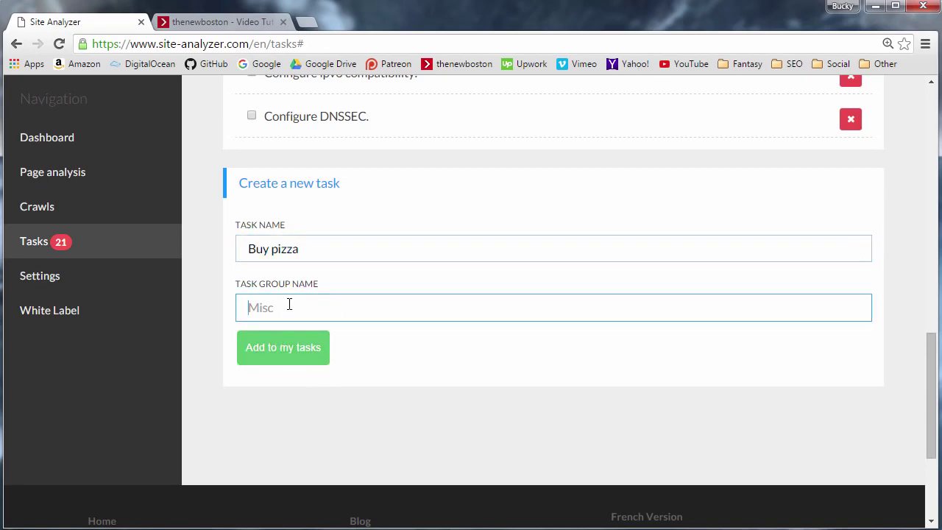
pyautogui.write('Bucky')
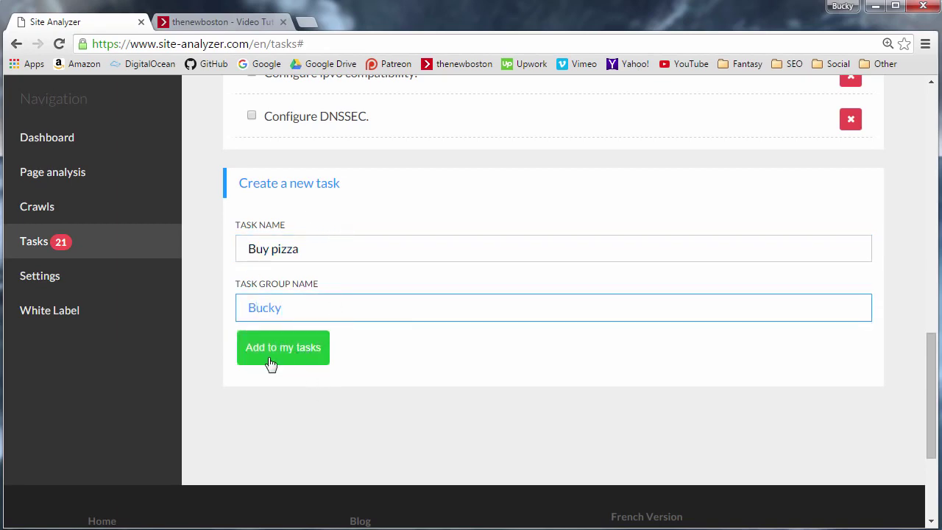
pyautogui.click(273, 353)
# Collapse the thenewboston.com task group to view the newly created personal group
pyautogui.scroll(15, 316, 295)
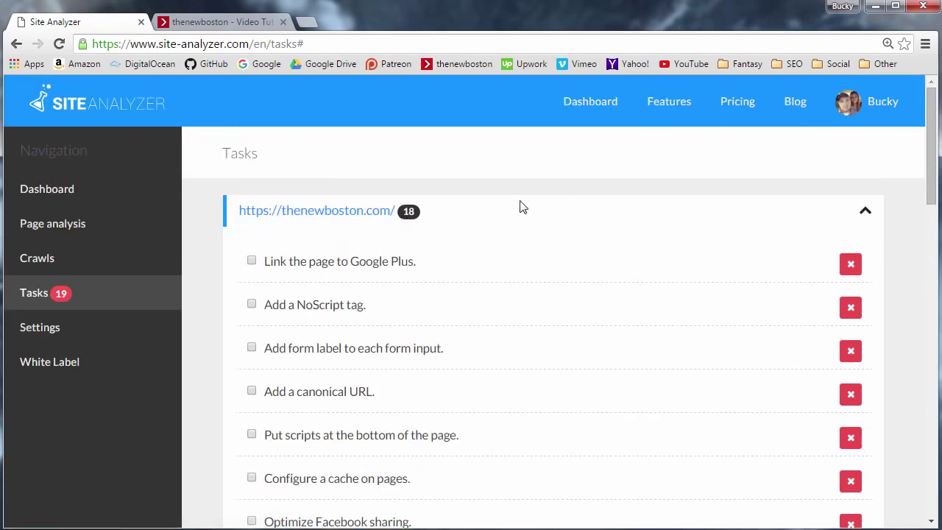
pyautogui.click(866, 215)
pyautogui.scroll(-1, 442, 250)
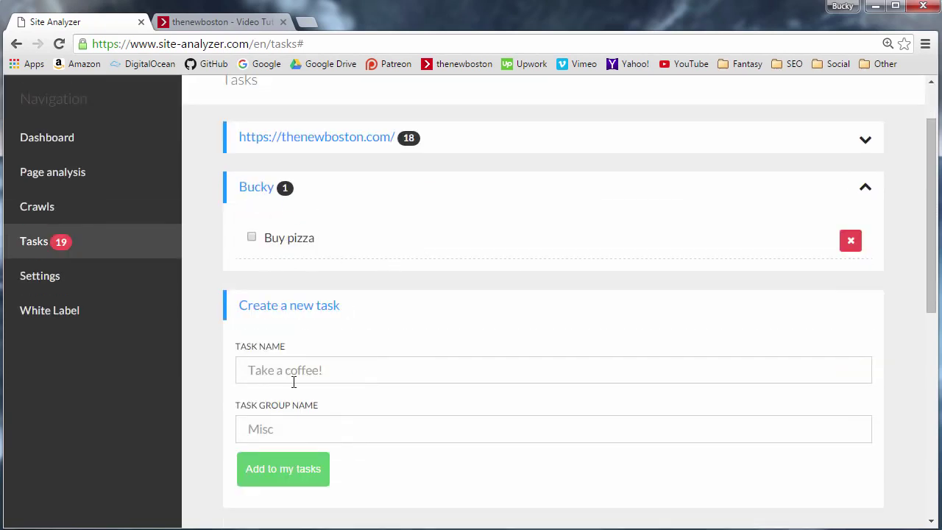
# Create a second task named "Watch TV" in the account owner's task group
pyautogui.click(311, 365)
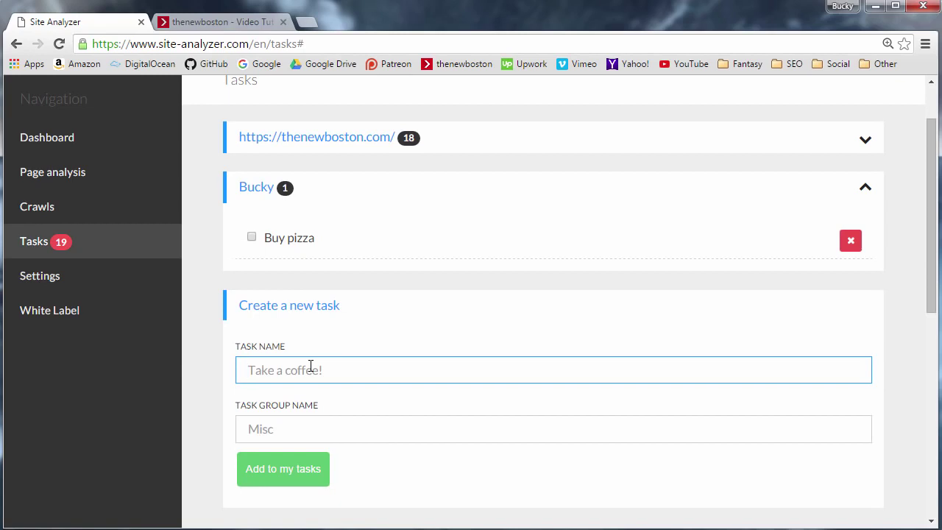
pyautogui.write('Watch TV')
pyautogui.click(263, 429)
pyautogui.write('Bucky')
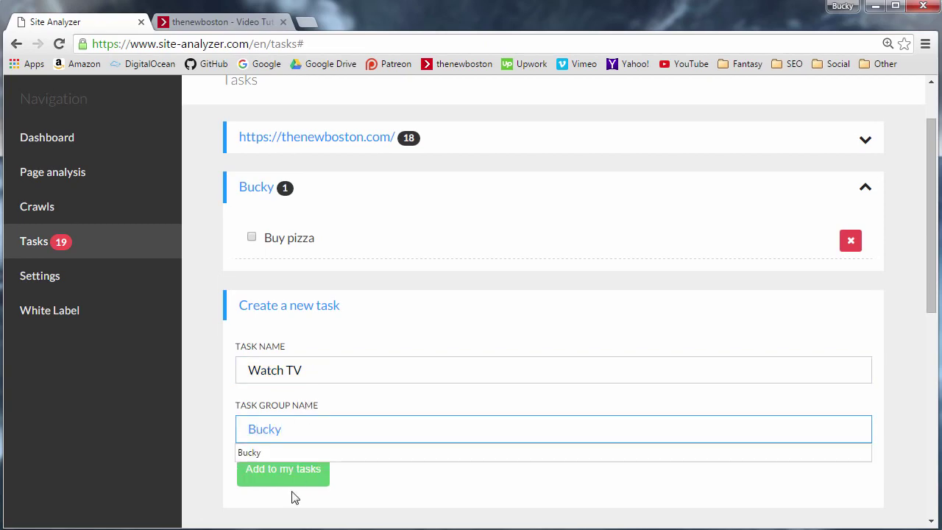
pyautogui.click(282, 479)
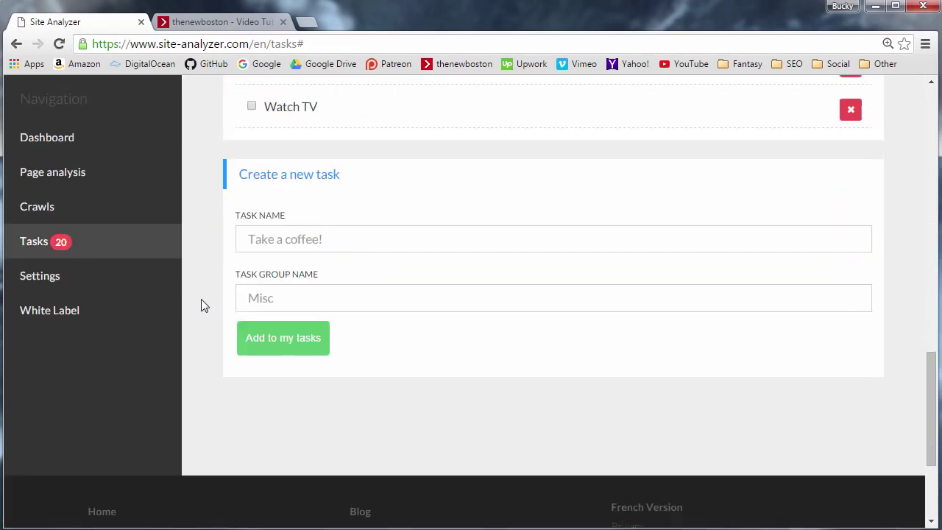
# Create a task named "Fix everything" in a new task group named with another person's first name
pyautogui.scroll(2, 236, 226)
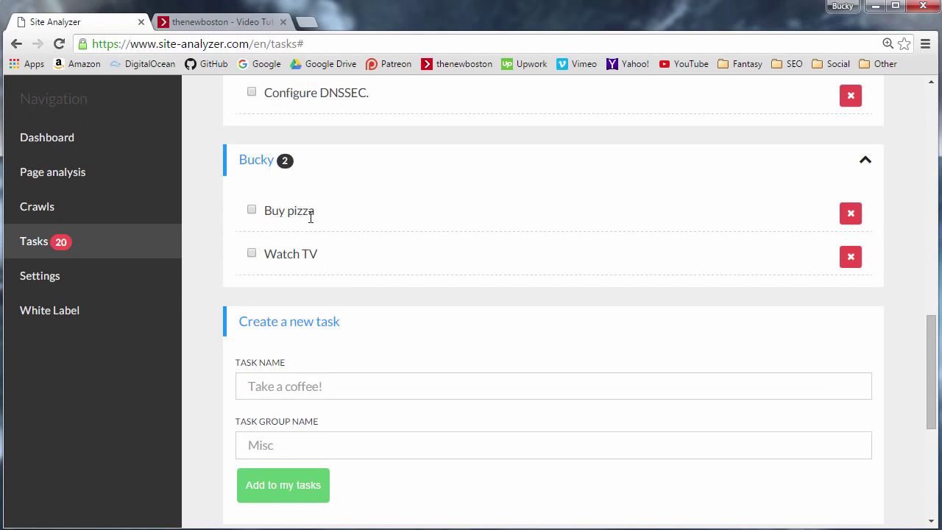
pyautogui.scroll(-1, 322, 351)
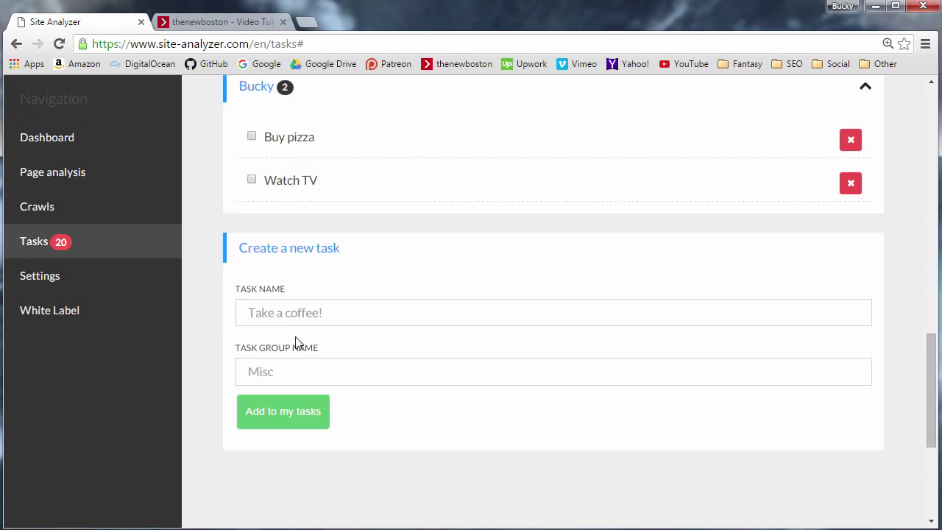
pyautogui.click(273, 368)
pyautogui.write('Eric')
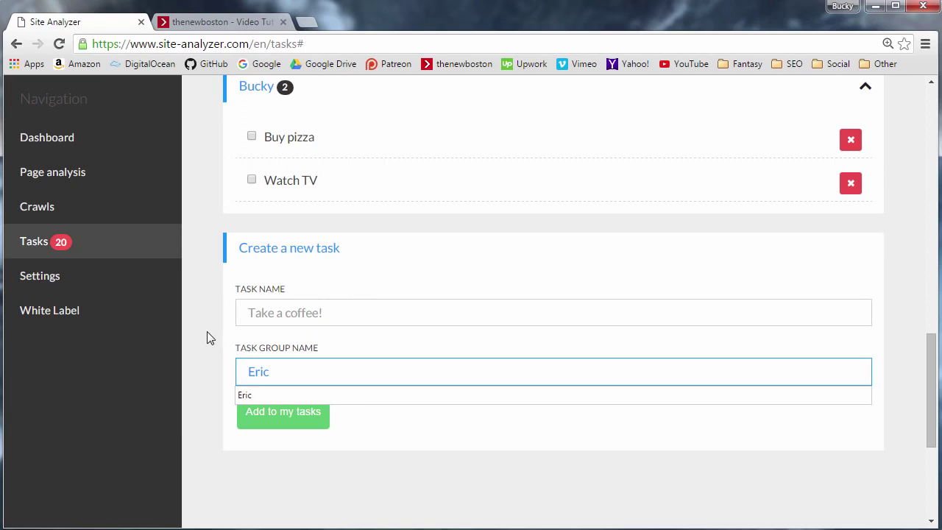
pyautogui.click(207, 331)
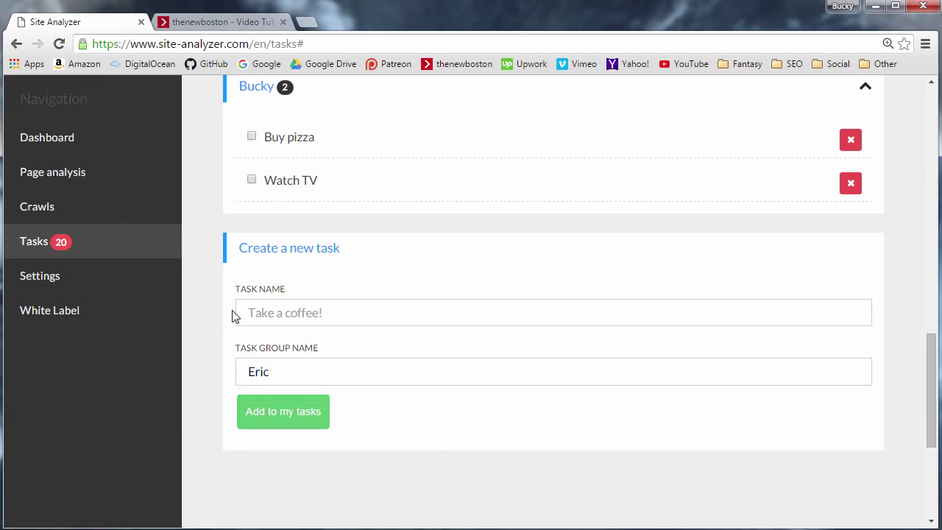
pyautogui.click(301, 303)
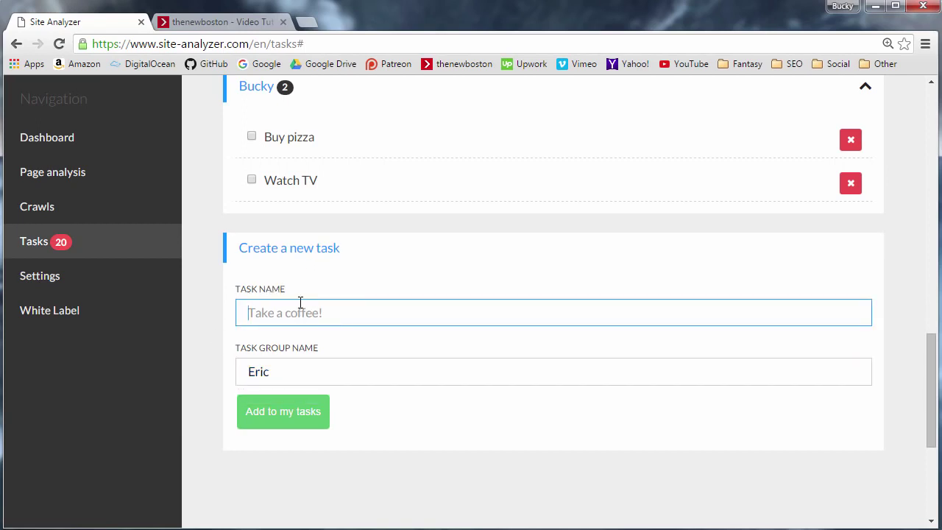
pyautogui.write('Fix')
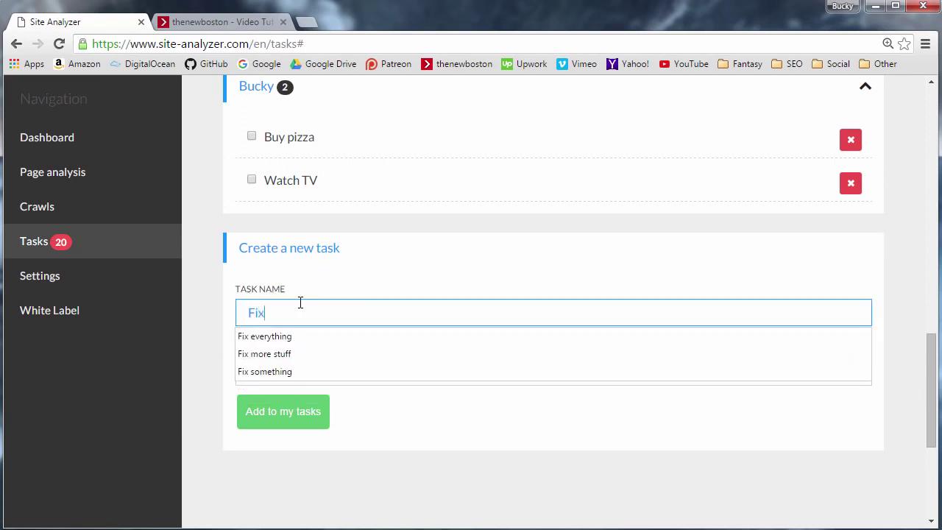
pyautogui.press('Down')
pyautogui.press('Escape')
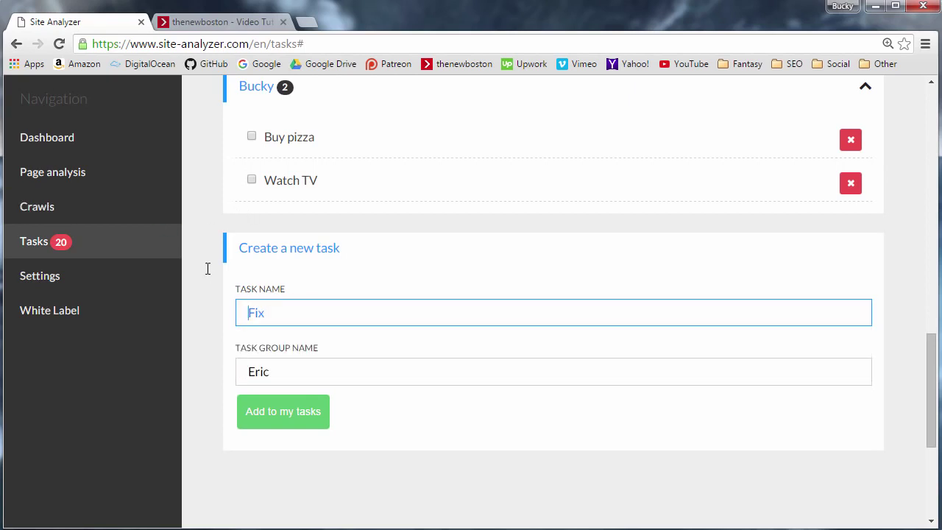
pyautogui.write('ev')
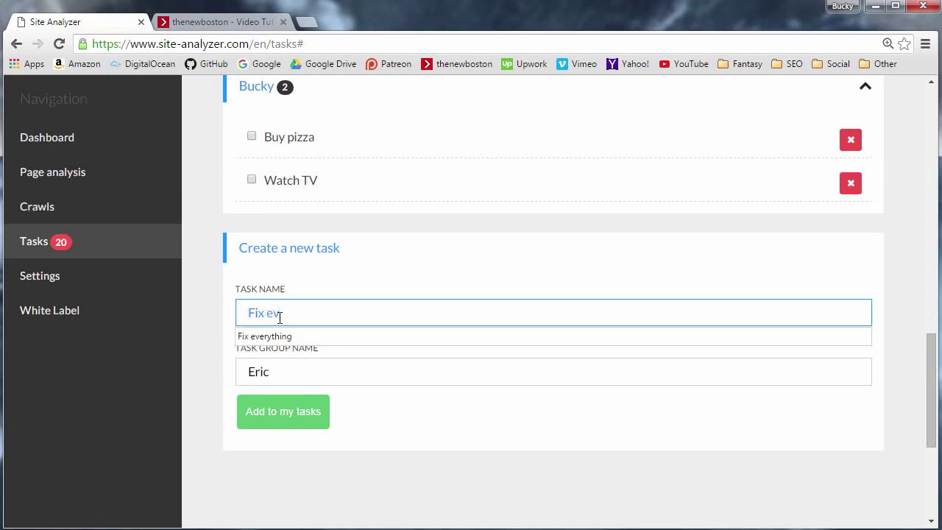
pyautogui.press('Down')
pyautogui.press('Return')
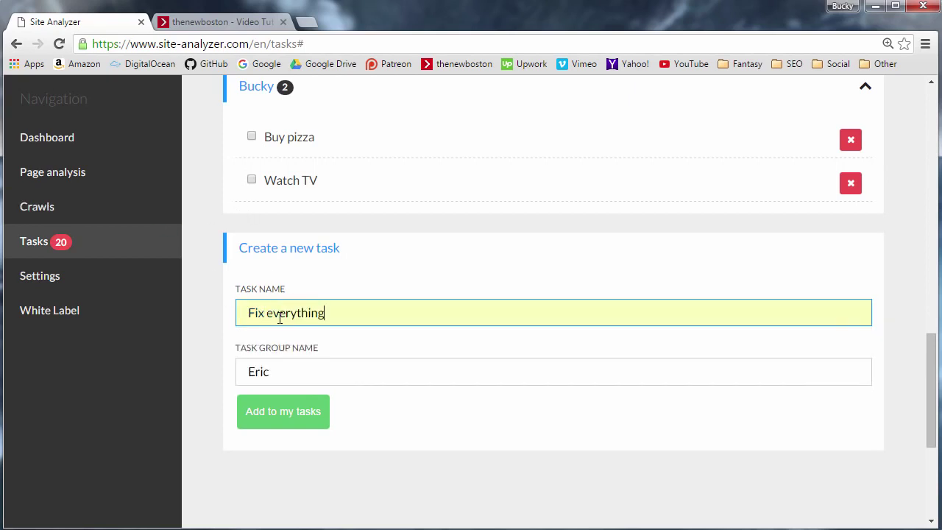
pyautogui.click(290, 420)
pyautogui.scroll(2, 216, 280)
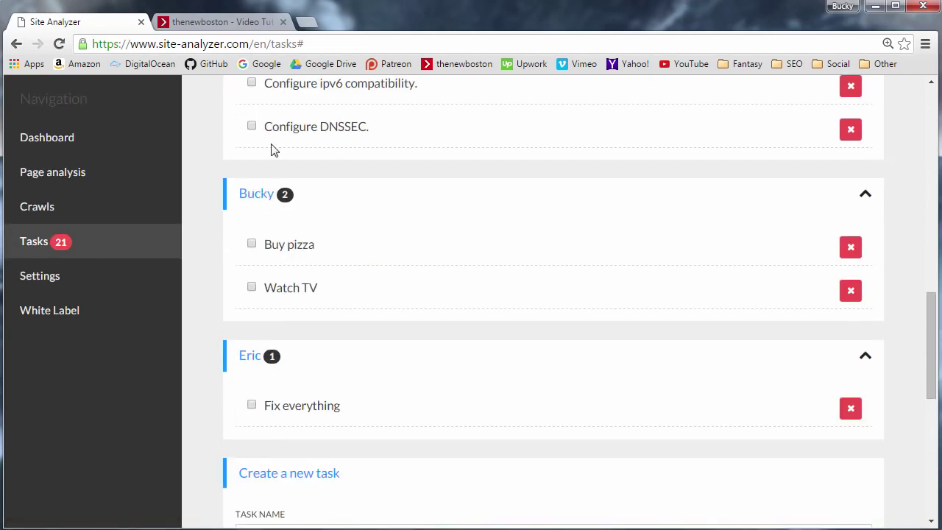
# Review the thenewboston.com tasks and the personal task groups in the task list
pyautogui.click(208, 22)
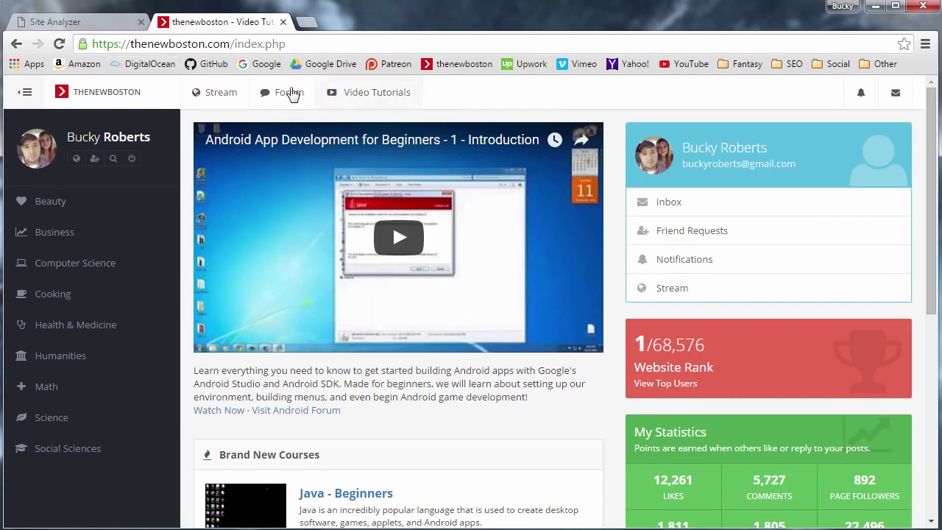
pyautogui.click(30, 28)
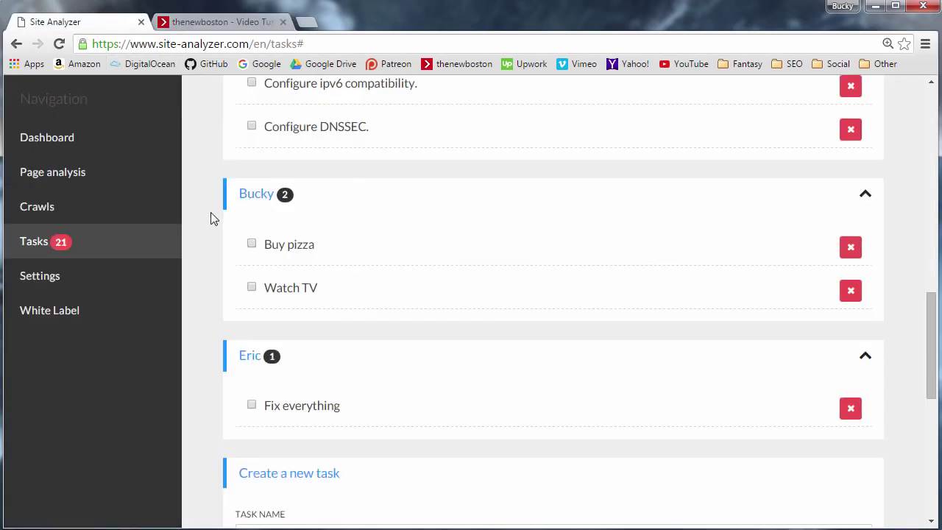
pyautogui.scroll(-2, 210, 210)
pyautogui.scroll(1, 207, 250)
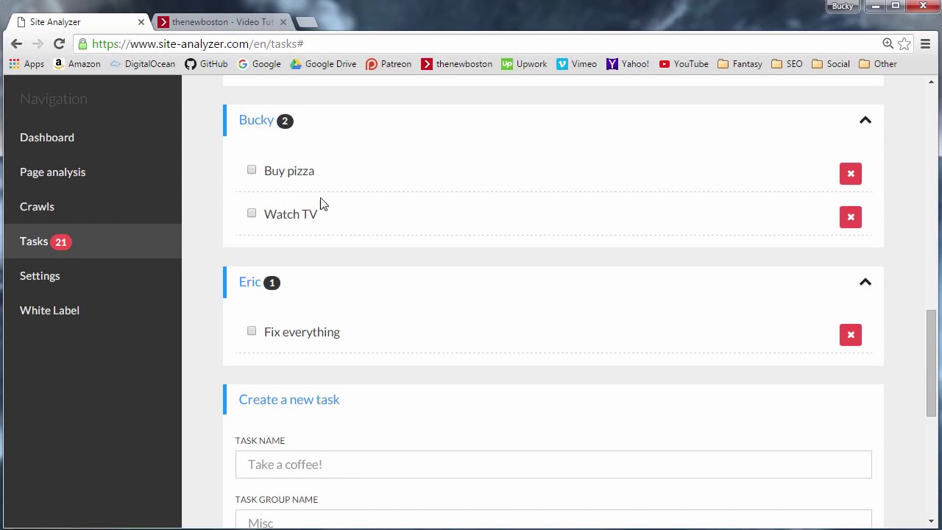
pyautogui.scroll(6, 294, 299)
pyautogui.scroll(7, 294, 309)
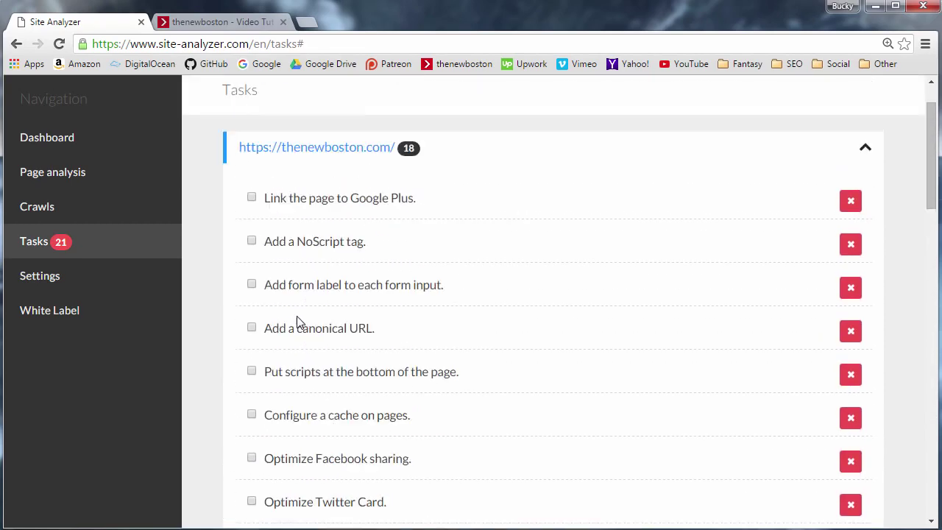
pyautogui.scroll(-4, 353, 224)
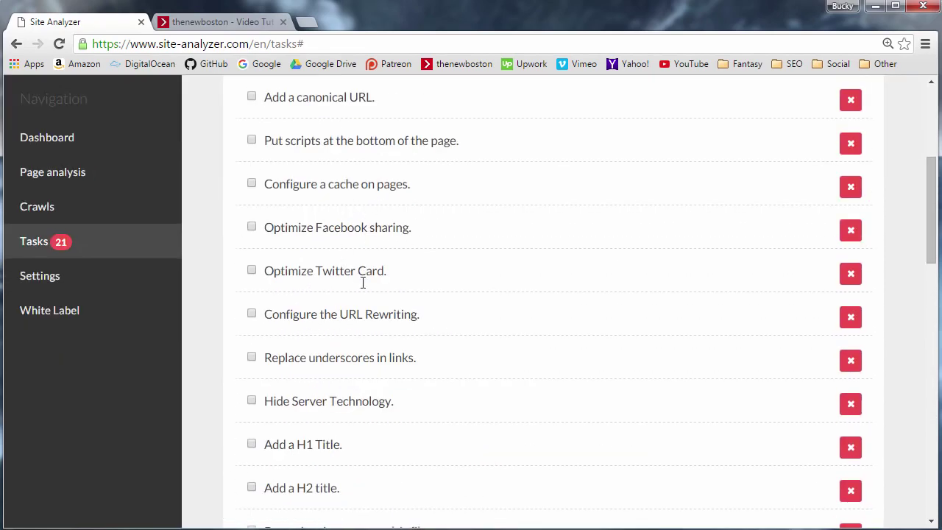
pyautogui.scroll(-10, 337, 298)
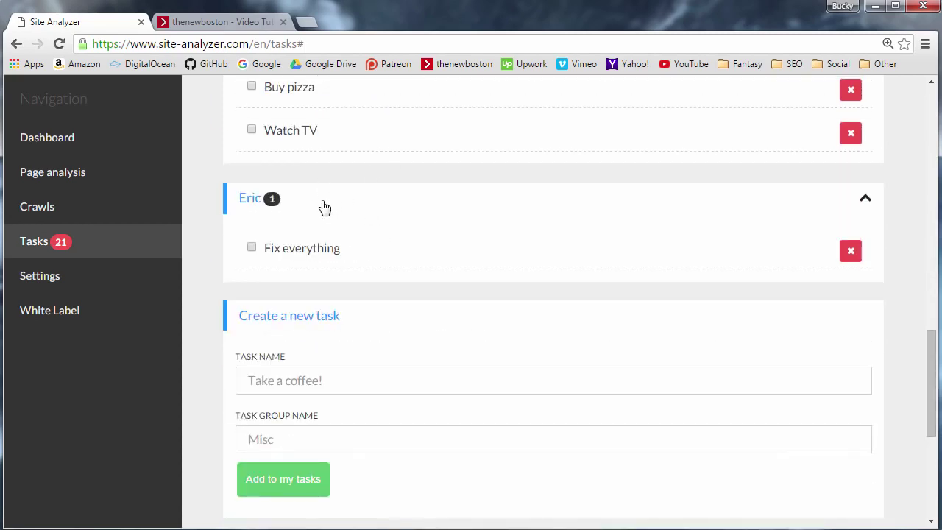
# Open the profile settings and examine the public profile, email, password and account deletion options
pyautogui.click(105, 274)
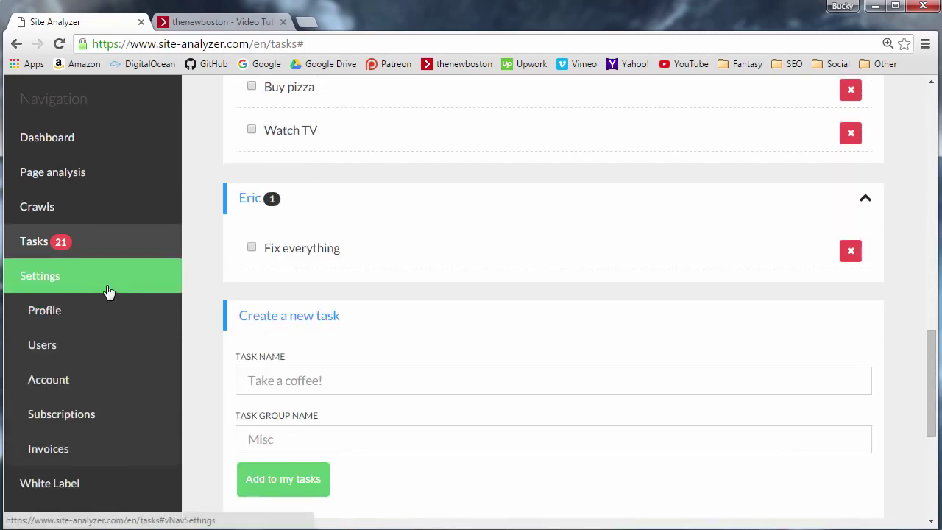
pyautogui.click(79, 308)
pyautogui.scroll(-3, 259, 238)
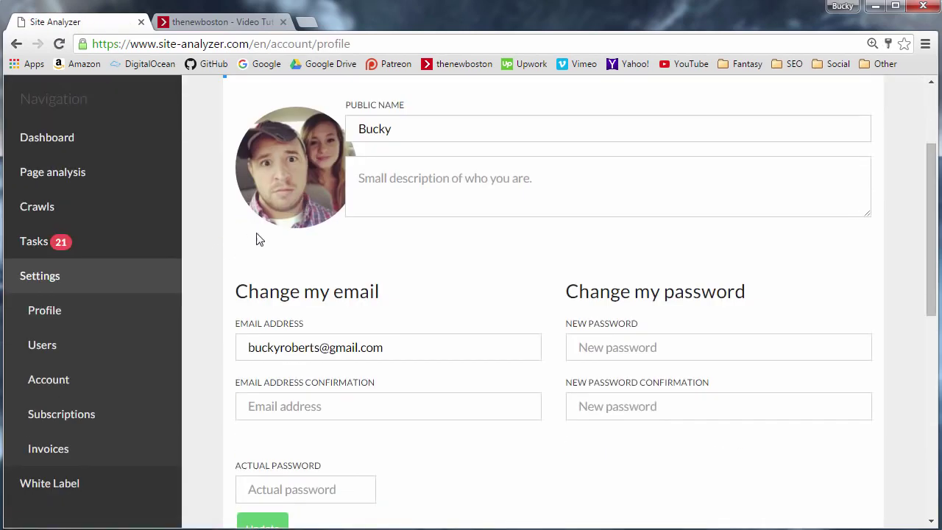
pyautogui.scroll(4, 221, 273)
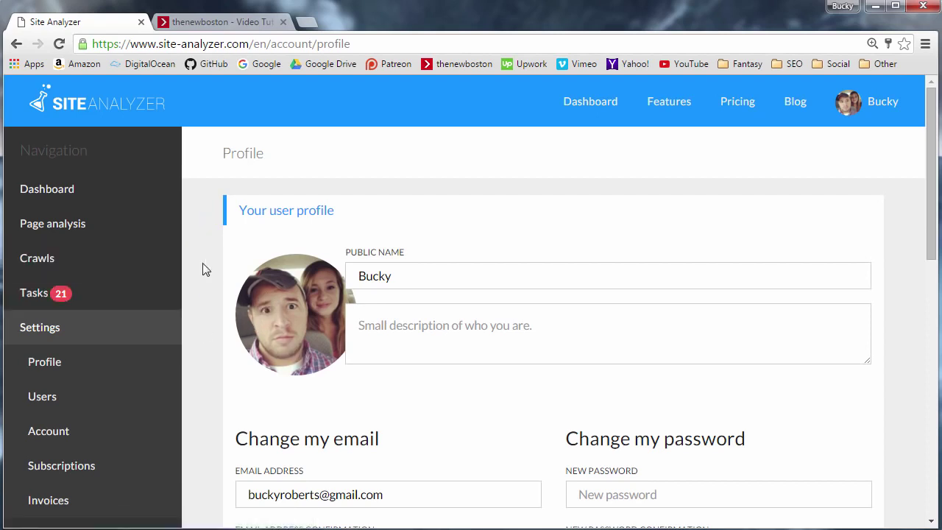
pyautogui.scroll(-5, 206, 263)
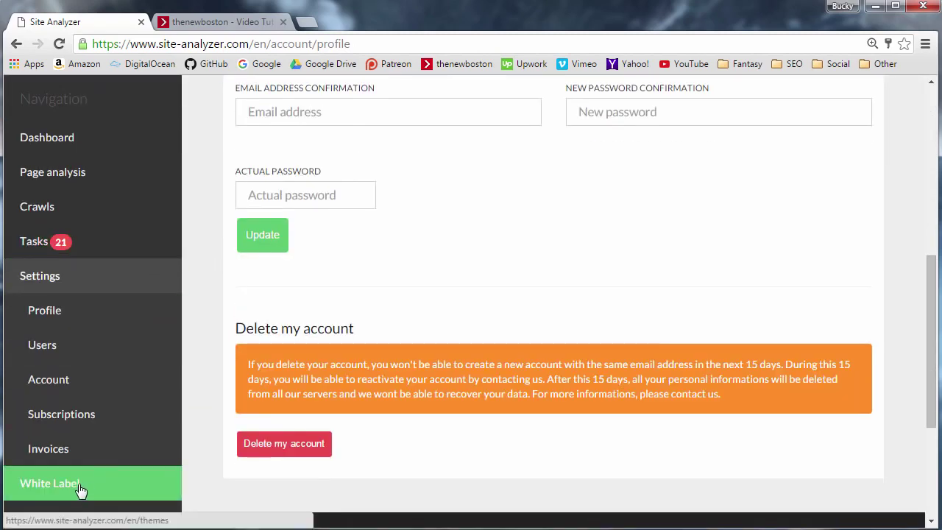
# Look over the White Label themes, the page analyses and the saved crawl reports
pyautogui.click(86, 489)
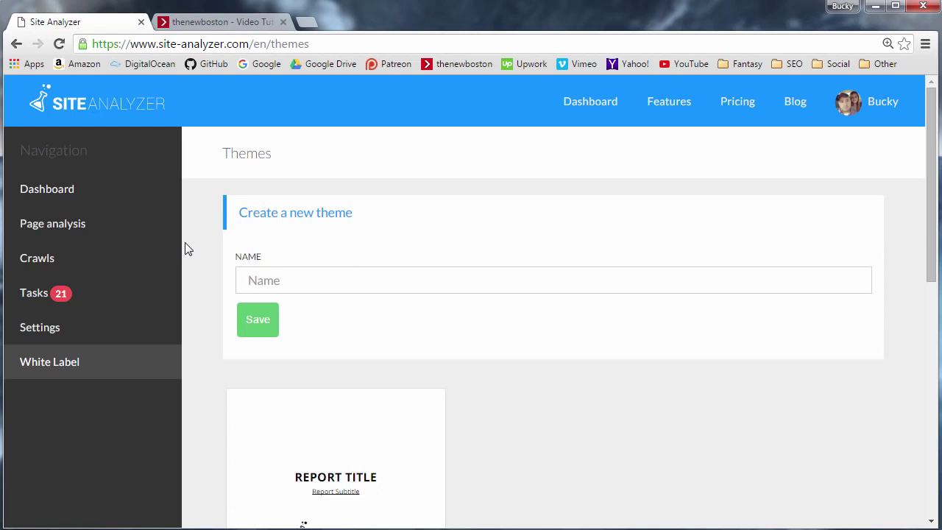
pyautogui.scroll(-2, 193, 243)
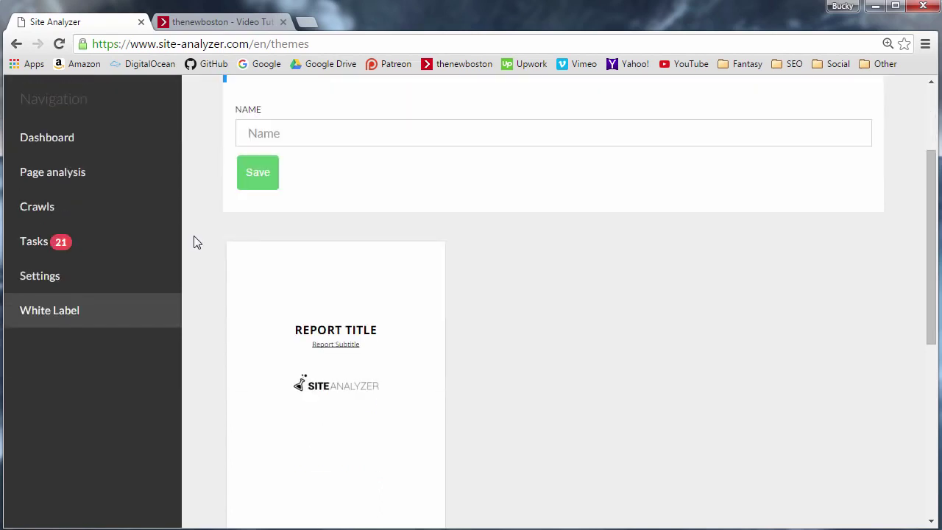
pyautogui.click(101, 175)
pyautogui.scroll(-1, 70, 324)
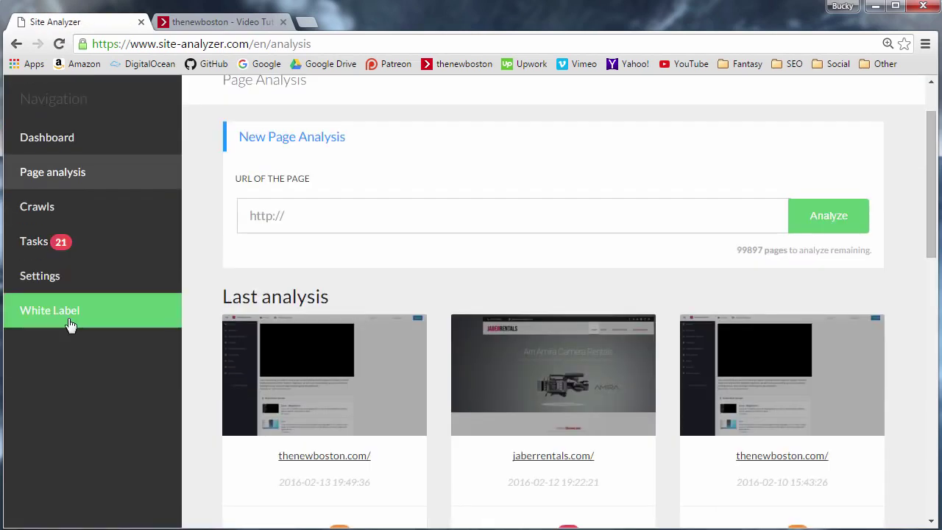
pyautogui.click(88, 209)
pyautogui.scroll(-4, 400, 311)
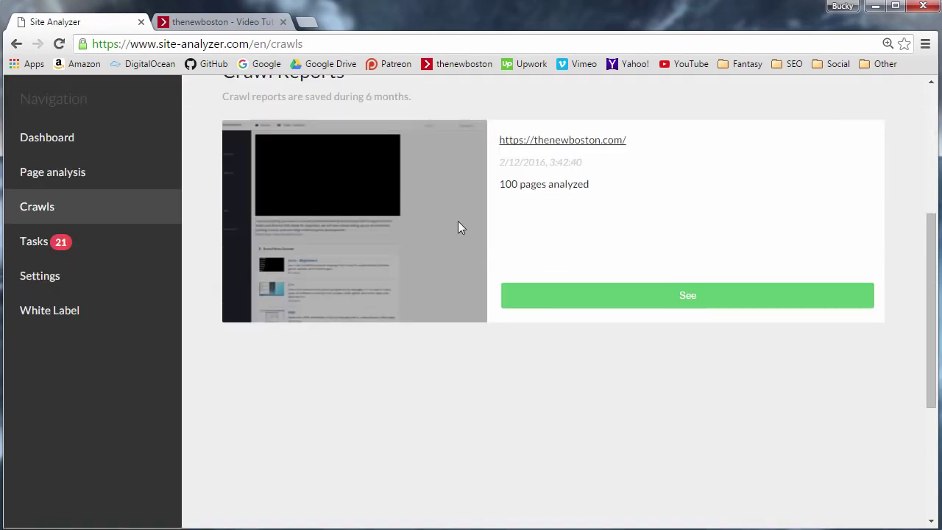
# Create a new White Label theme named with the account owner's first name in possessive form followed by "Theme"
pyautogui.click(73, 310)
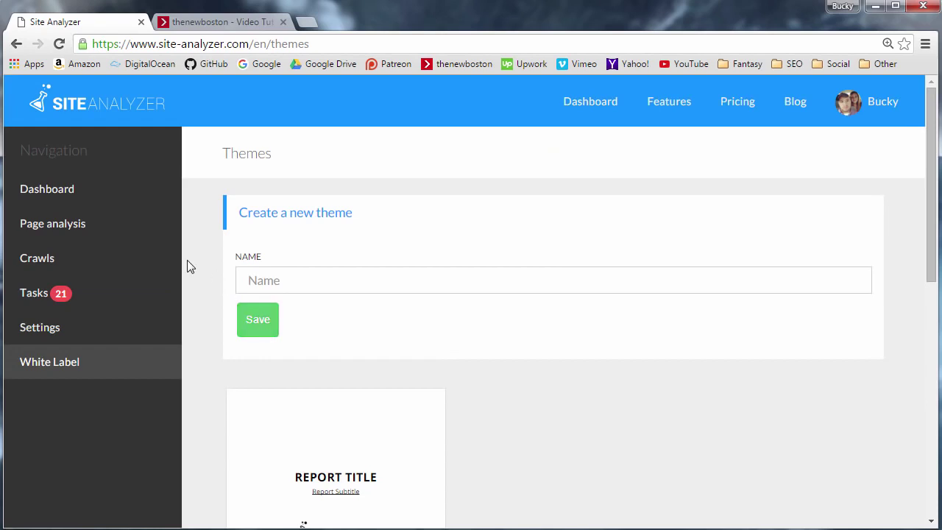
pyautogui.scroll(-2, 187, 262)
pyautogui.scroll(-1, 195, 267)
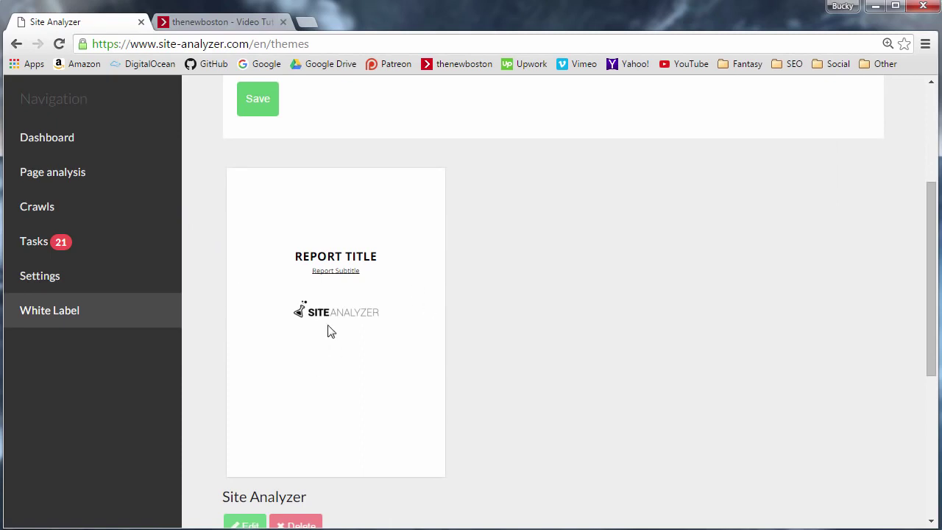
pyautogui.scroll(2, 333, 274)
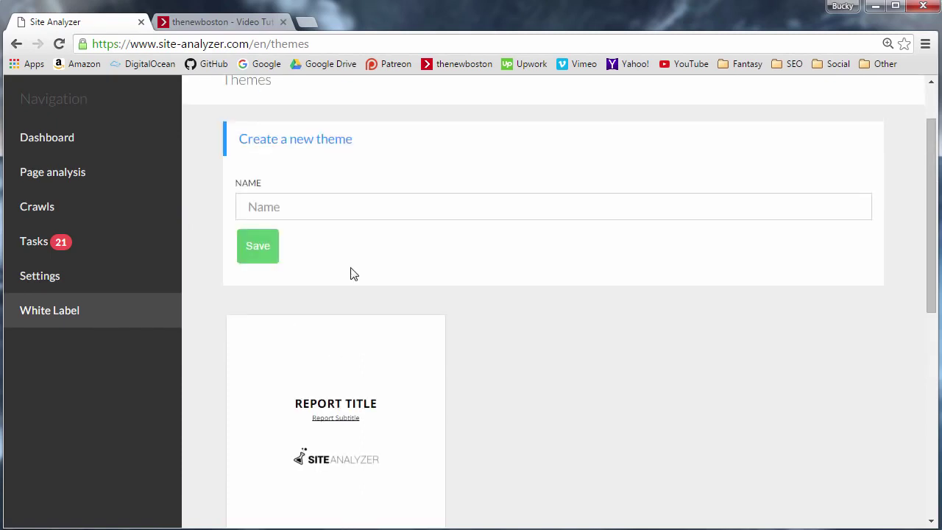
pyautogui.click(315, 211)
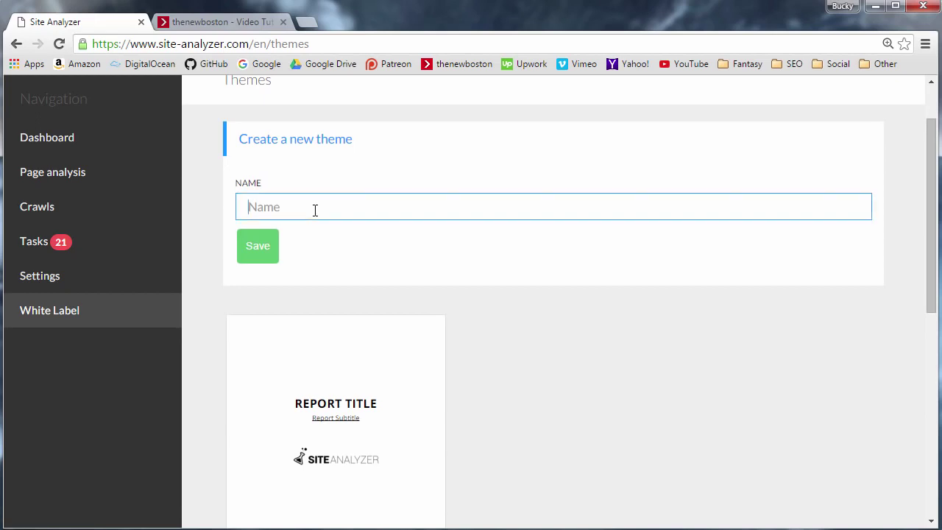
pyautogui.write('Buckys Theme')
pyautogui.click(266, 251)
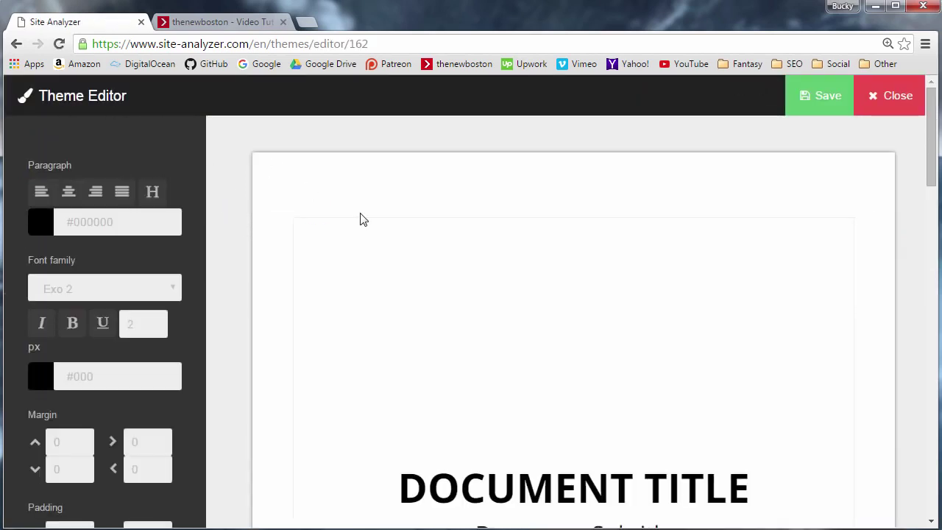
# Remove the bold formatting from the theme's document title and set its text colour to dark blue #134a92
pyautogui.scroll(-6, 346, 192)
pyautogui.scroll(2, 549, 313)
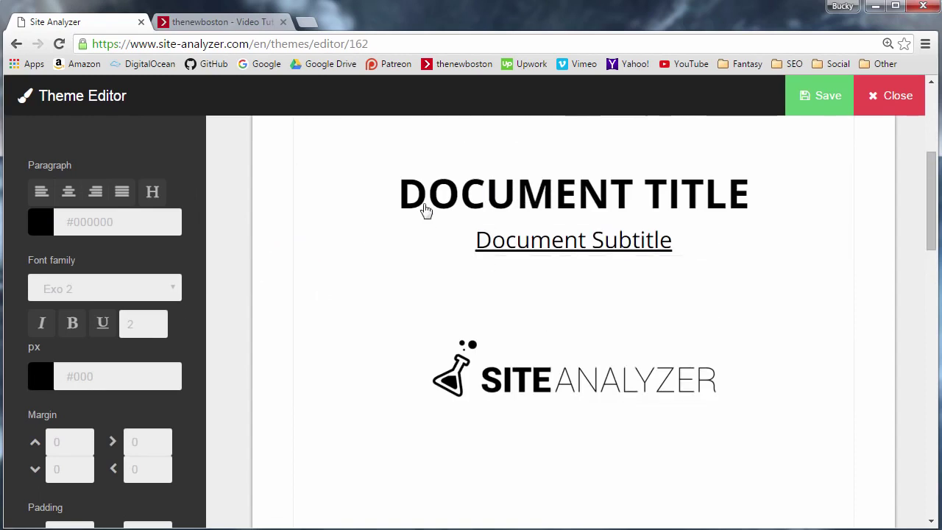
pyautogui.click(492, 197)
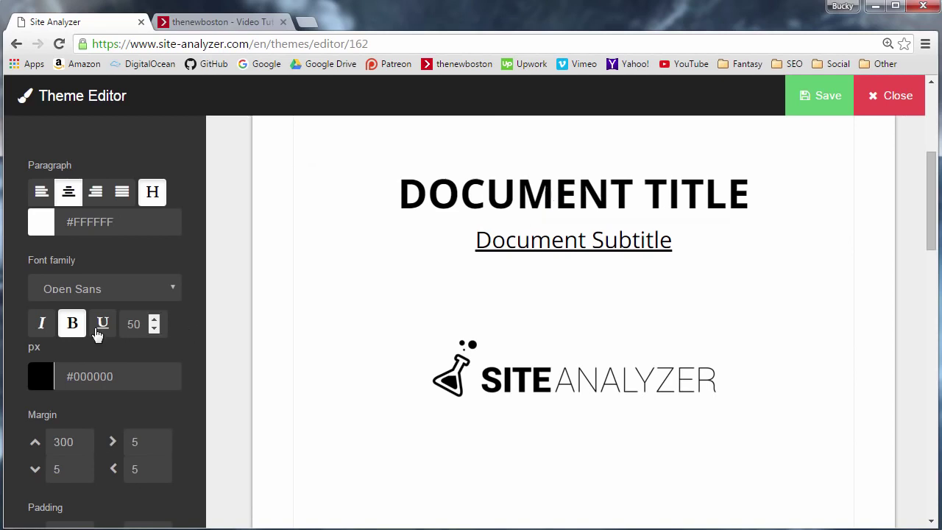
pyautogui.click(73, 324)
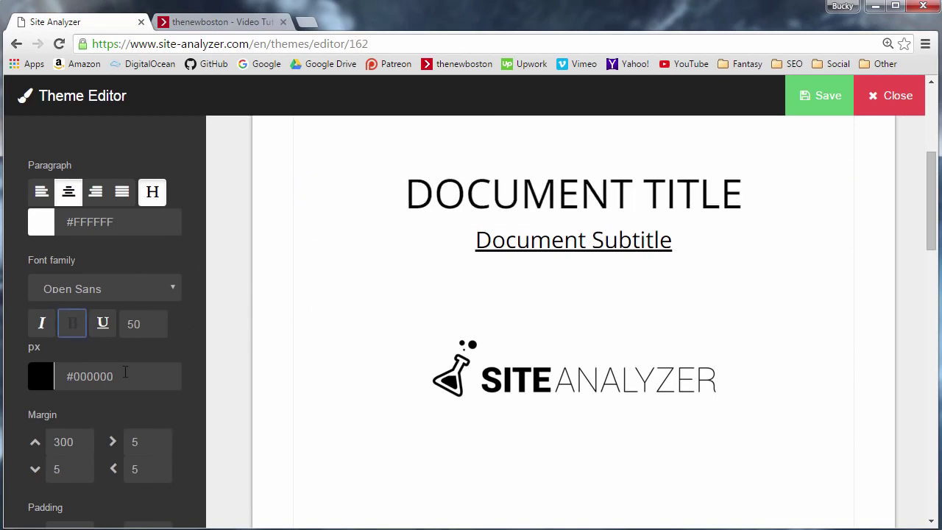
pyautogui.click(40, 376)
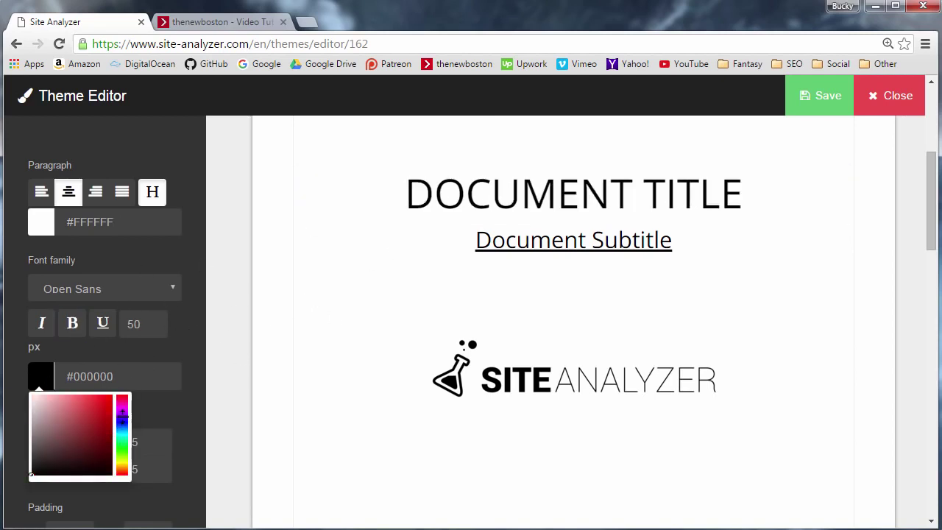
pyautogui.moveTo(122, 414); pyautogui.dragTo(122, 425)
pyautogui.moveTo(81, 405); pyautogui.dragTo(101, 428)
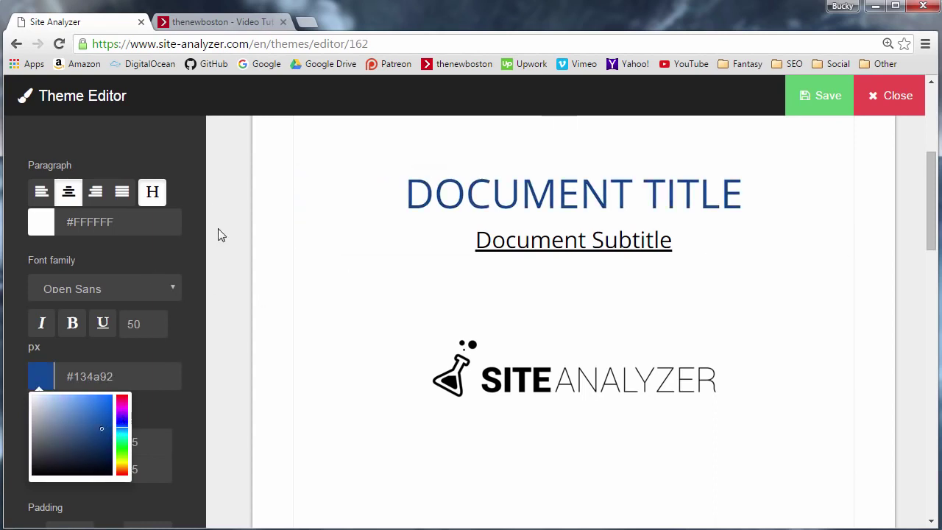
pyautogui.scroll(-3, 292, 279)
pyautogui.scroll(2, 292, 280)
pyautogui.scroll(2, 578, 229)
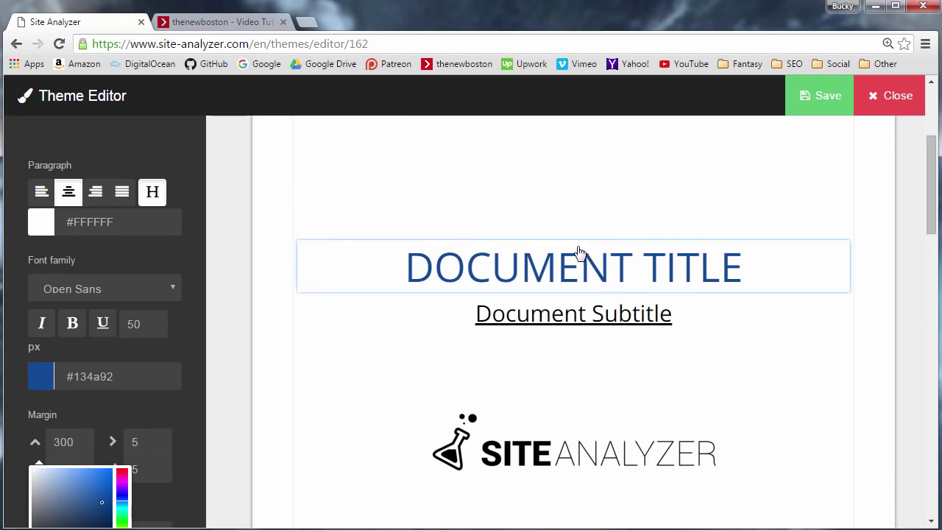
# Look over the theme document's other elements, including the logo, page headings, body text, sample tasks and analysis criteria
pyautogui.click(184, 257)
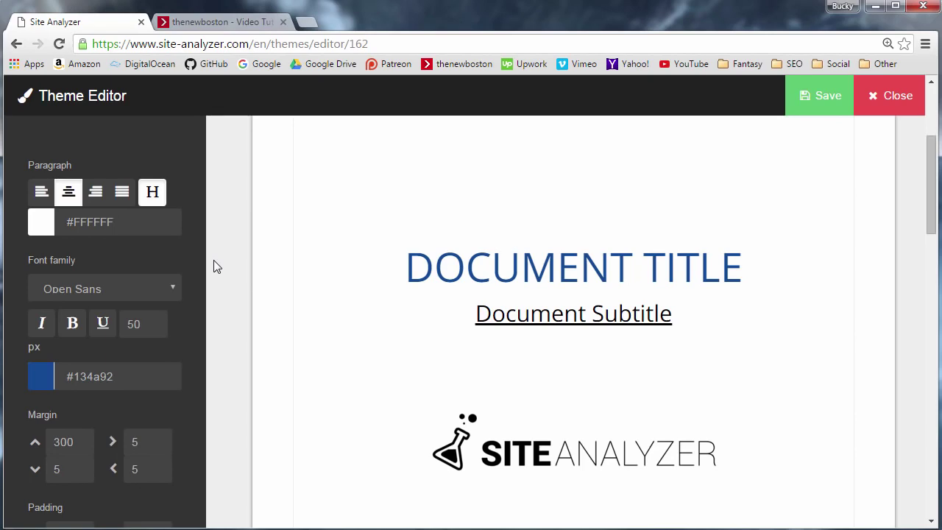
pyautogui.scroll(-2, 268, 309)
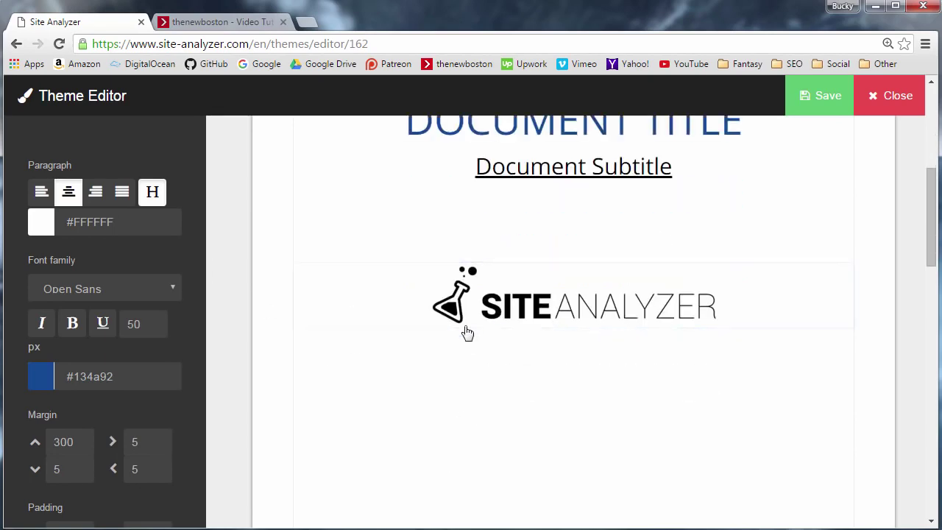
pyautogui.scroll(1, 515, 275)
pyautogui.scroll(-9, 542, 272)
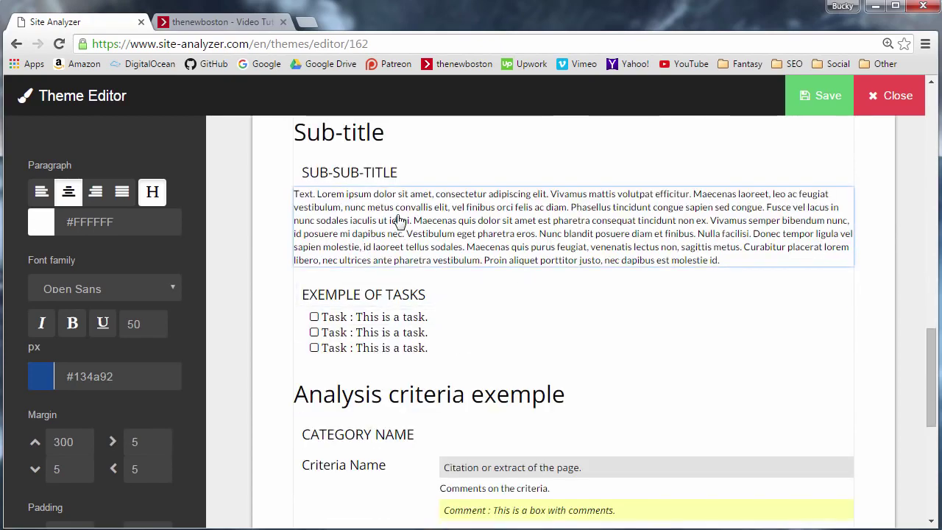
pyautogui.scroll(-2, 442, 222)
pyautogui.scroll(7, 493, 255)
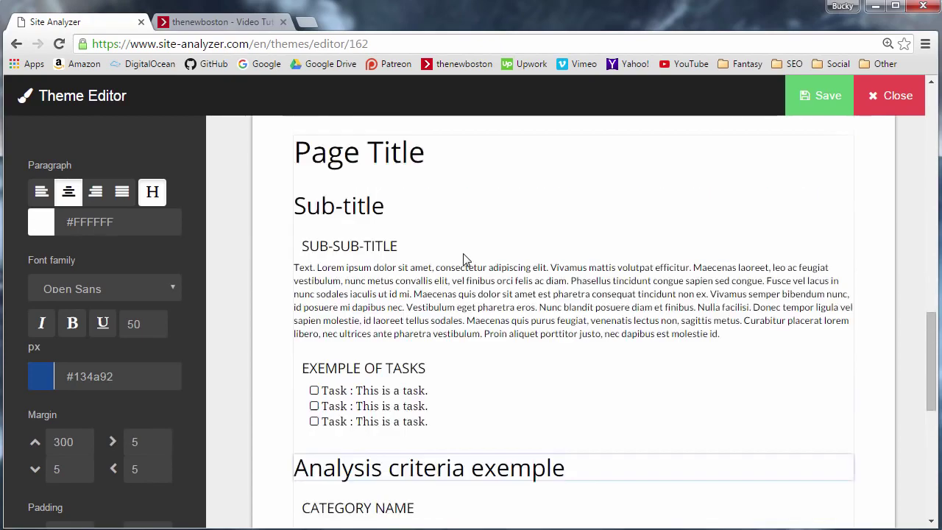
pyautogui.scroll(5, 501, 274)
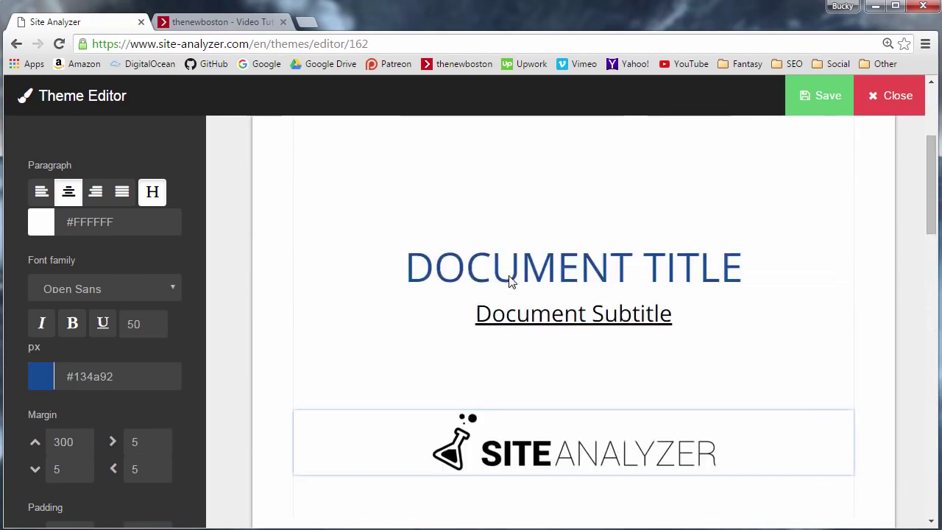
# Save the customized report theme and close the theme editor to return to the White Label themes
pyautogui.click(825, 97)
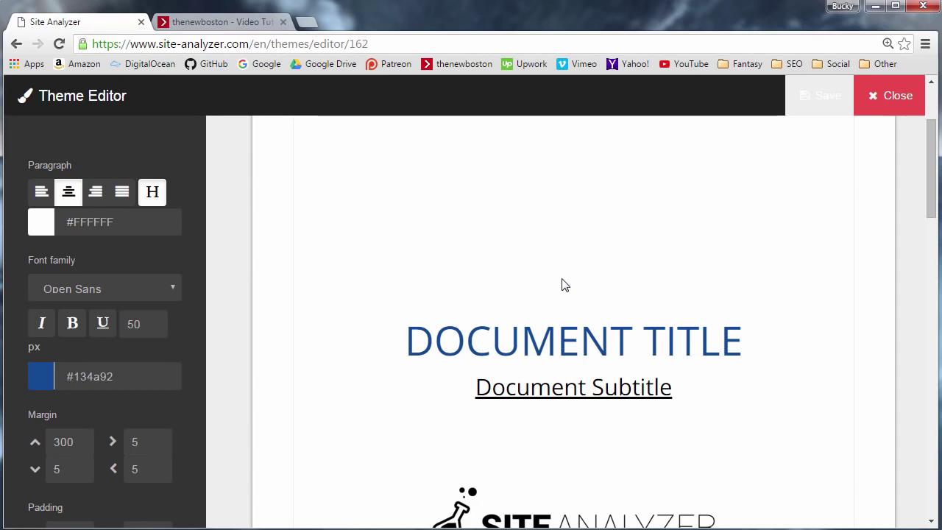
pyautogui.click(237, 25)
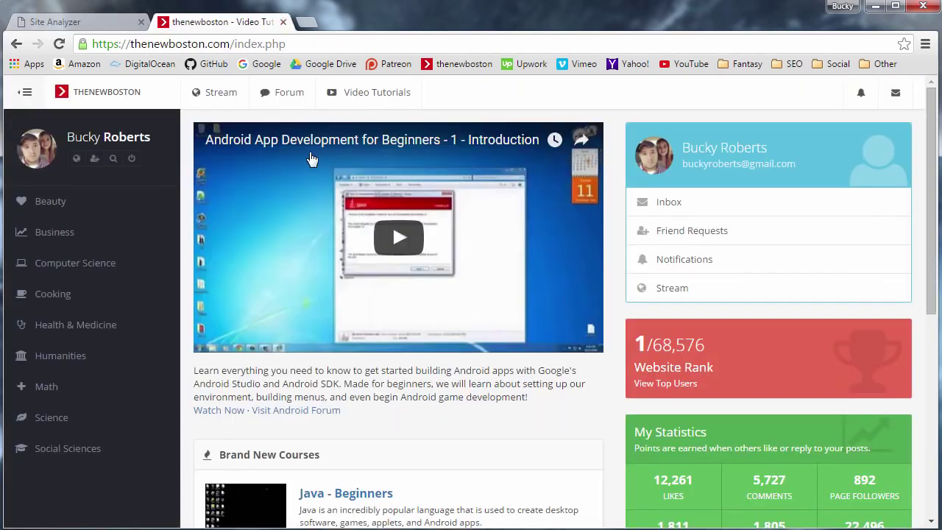
pyautogui.click(73, 28)
pyautogui.scroll(-1, 619, 257)
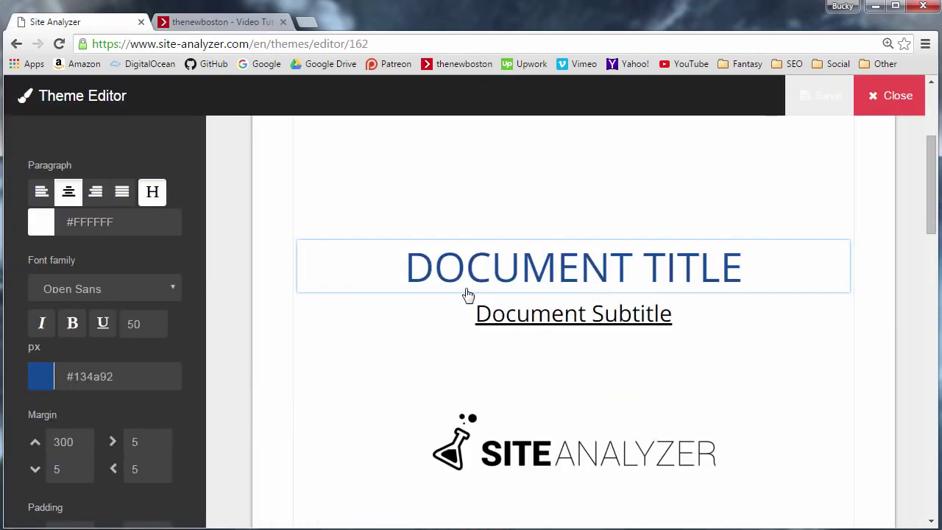
pyautogui.click(876, 100)
pyautogui.scroll(-4, 431, 307)
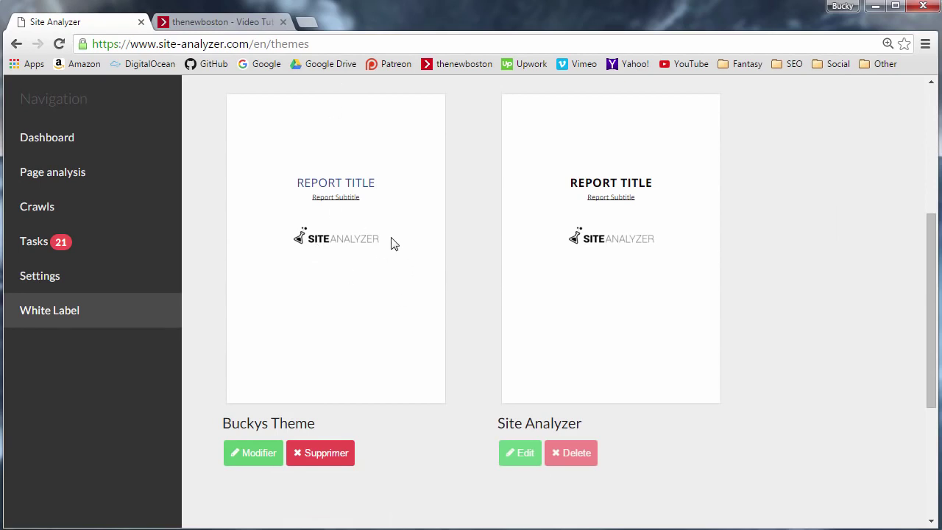
pyautogui.click(71, 209)
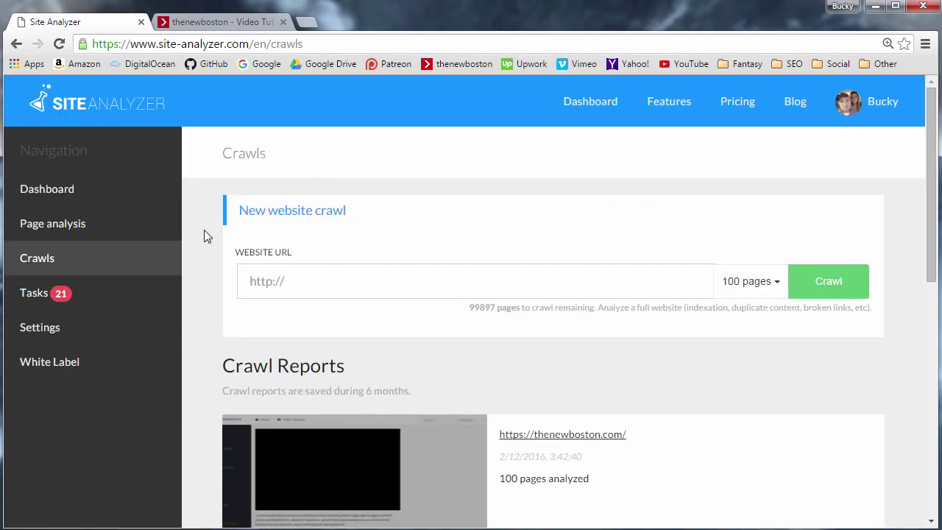
pyautogui.click(221, 21)
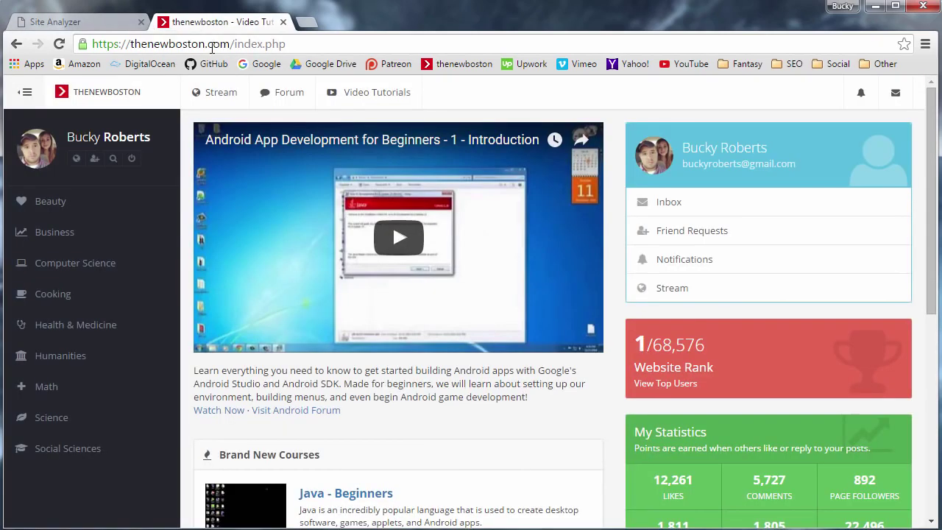
pyautogui.rightClick(197, 45)
pyautogui.click(219, 96)
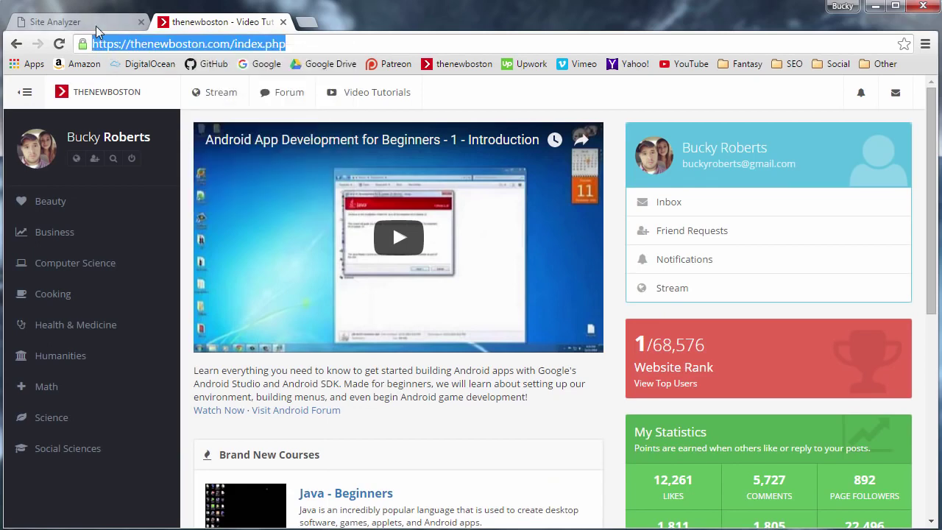
pyautogui.click(66, 22)
pyautogui.click(374, 290)
pyautogui.hotkey('ctrl', 'v')
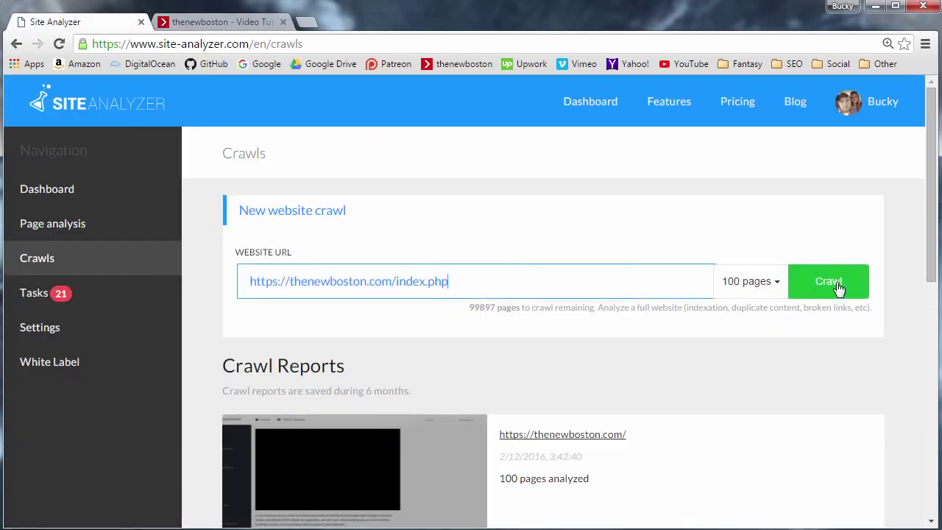
# Open the saved crawl report for thenewboston.com and examine its website overview and available report sections
pyautogui.scroll(-2, 587, 307)
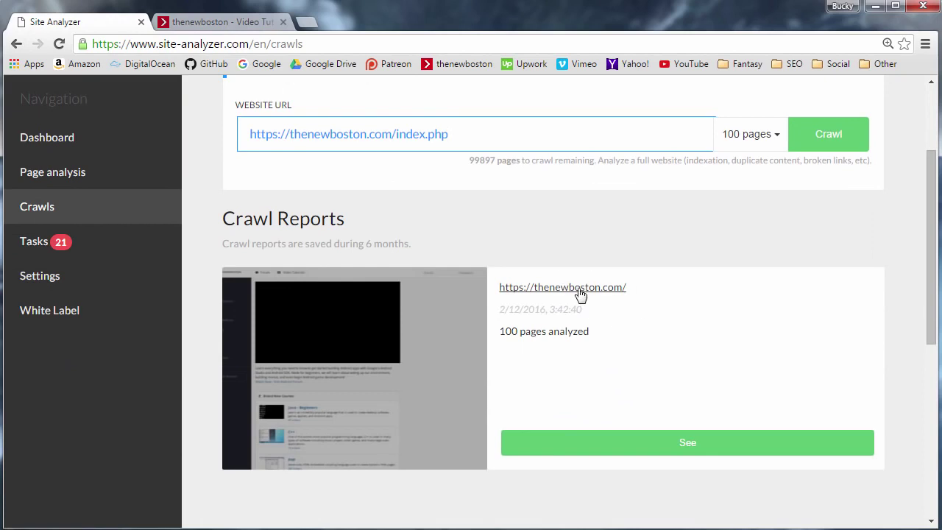
pyautogui.scroll(-1, 295, 265)
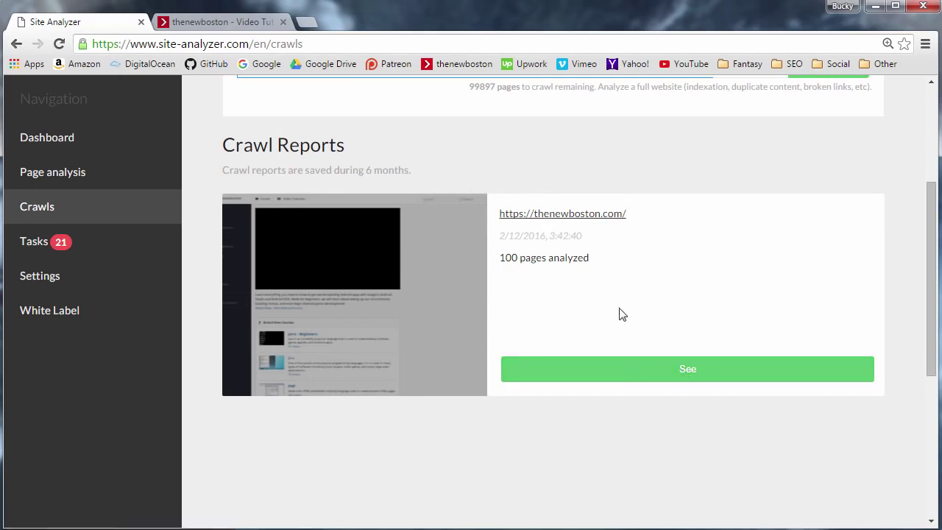
pyautogui.click(695, 371)
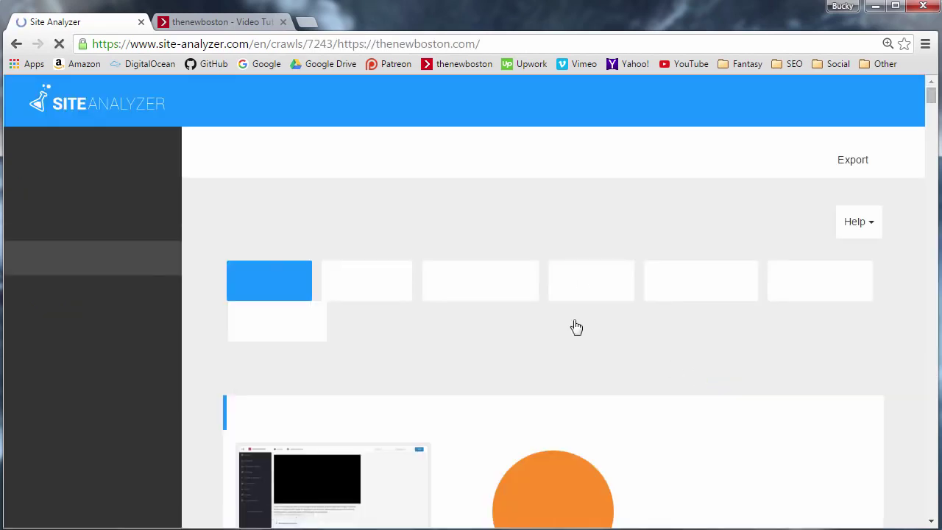
pyautogui.scroll(-3, 201, 229)
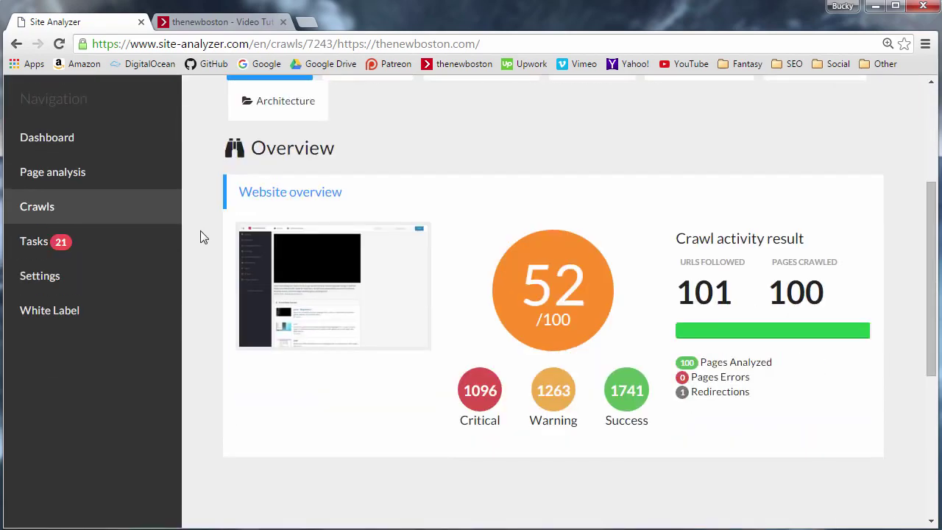
pyautogui.scroll(-2, 391, 343)
pyautogui.scroll(5, 386, 345)
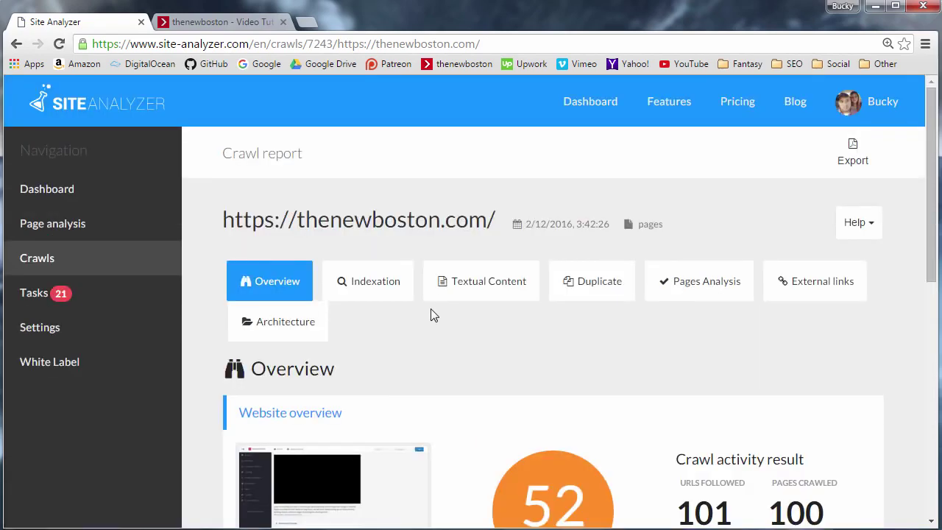
pyautogui.scroll(-2, 214, 243)
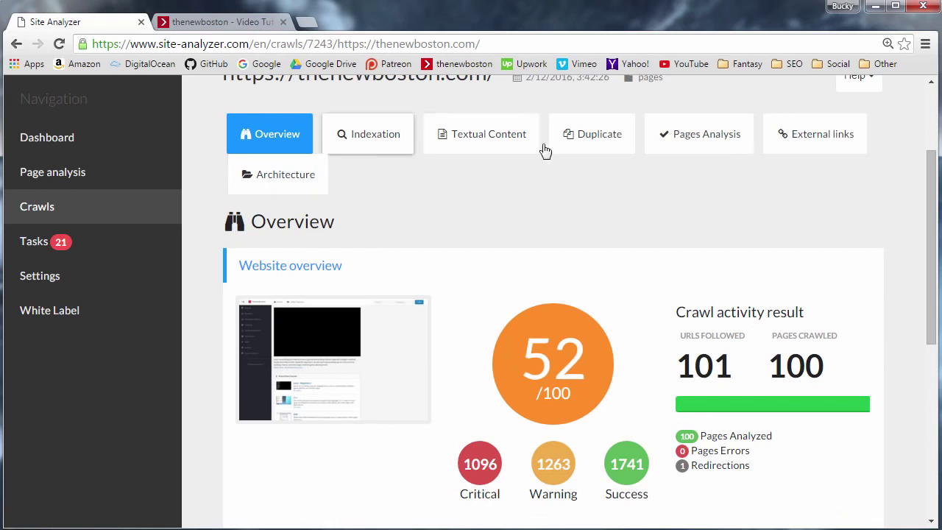
pyautogui.scroll(2, 515, 184)
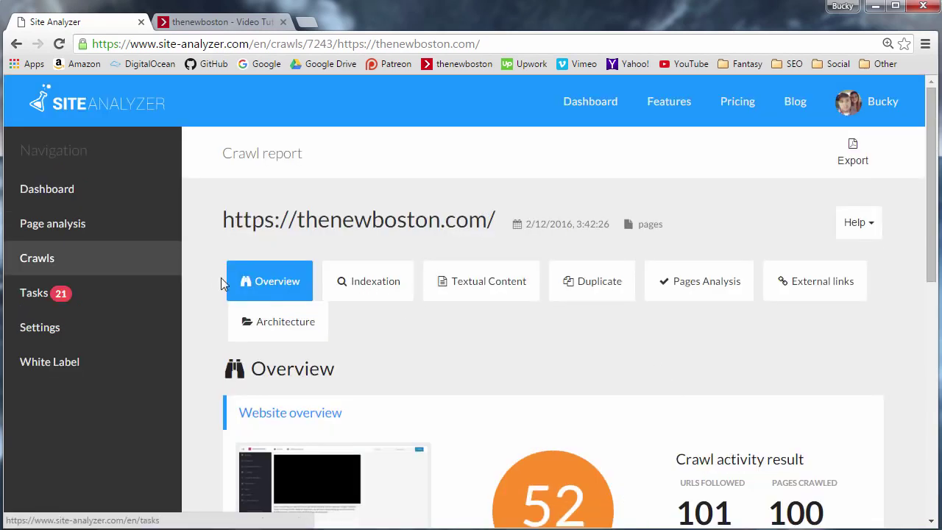
# Start exporting the crawl report as a PDF document and apply the custom theme named after the account owner
pyautogui.click(855, 145)
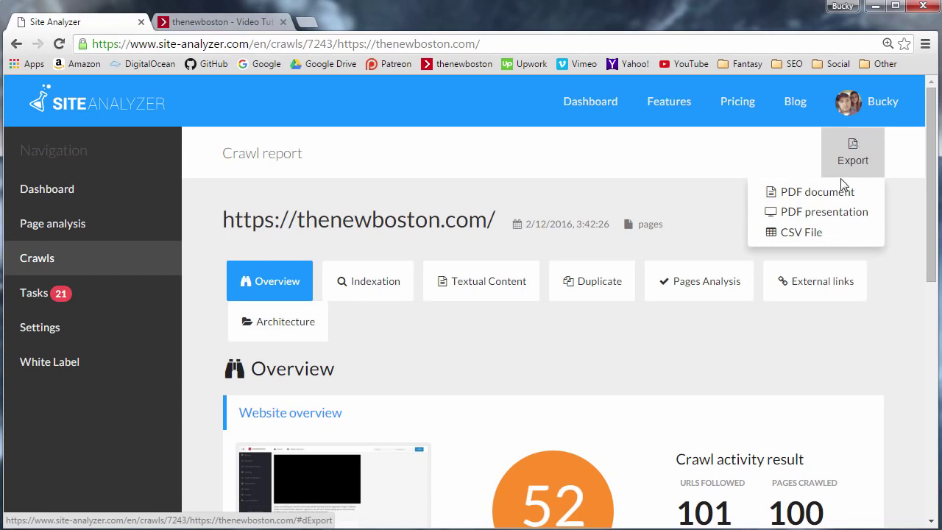
pyautogui.click(804, 197)
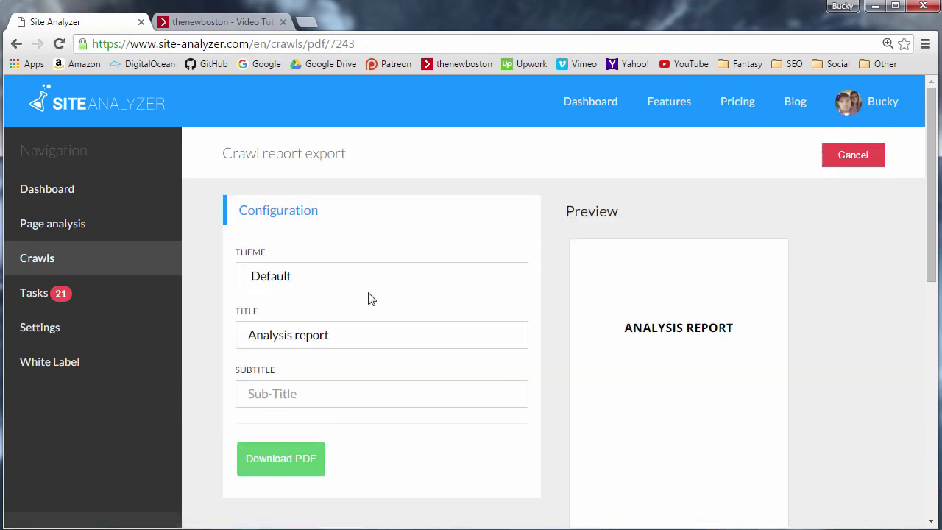
pyautogui.scroll(-1, 298, 269)
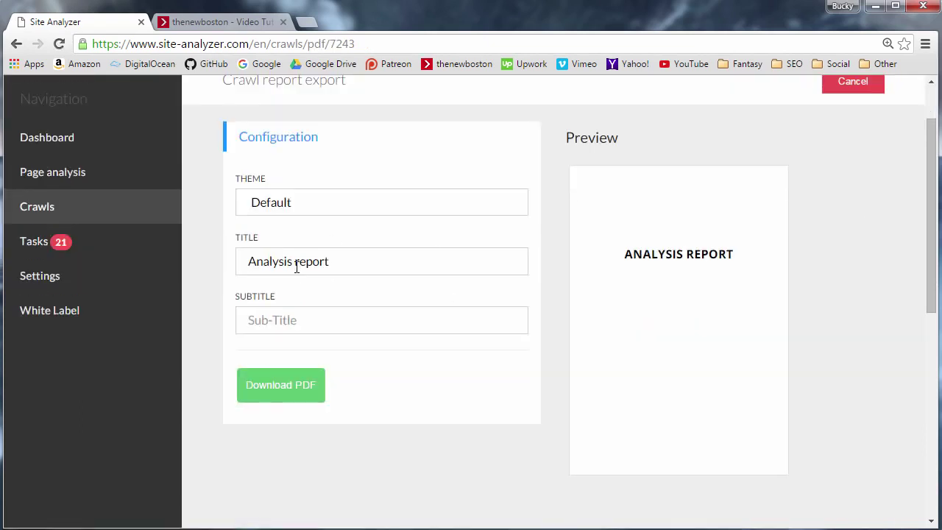
pyautogui.click(305, 207)
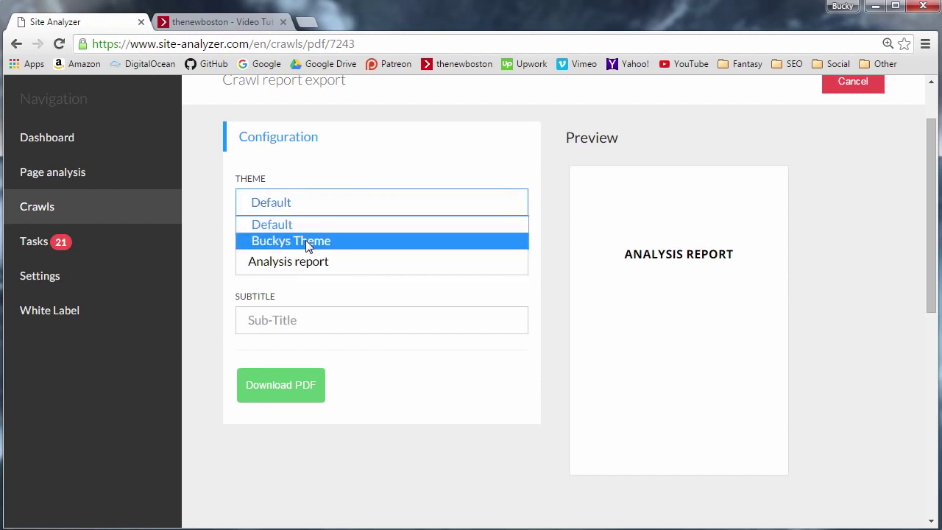
pyautogui.click(308, 244)
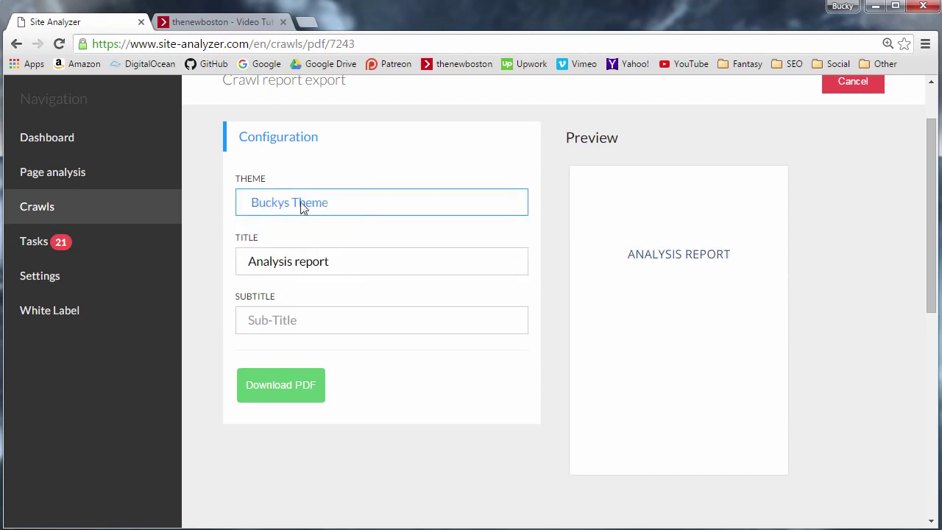
pyautogui.click(298, 204)
pyautogui.click(296, 248)
# Replace the exported report's title with "SEO Report for thenewboston.com"
pyautogui.click(354, 267)
pyautogui.moveTo(353, 267); pyautogui.dragTo(157, 273)
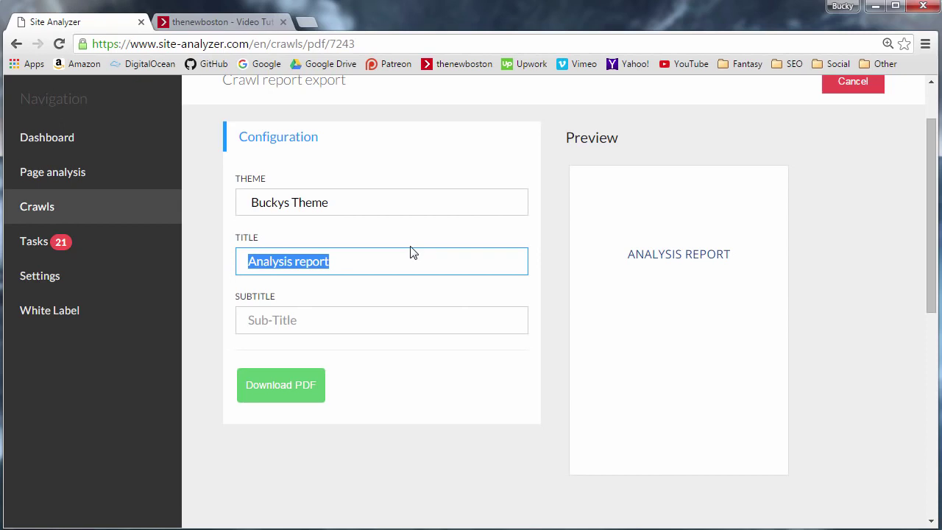
pyautogui.write('repor')
pyautogui.press('BackSpace')
pyautogui.press('BackSpace')
pyautogui.press('BackSpace')
pyautogui.press('BackSpace')
pyautogui.press('BackSpace')
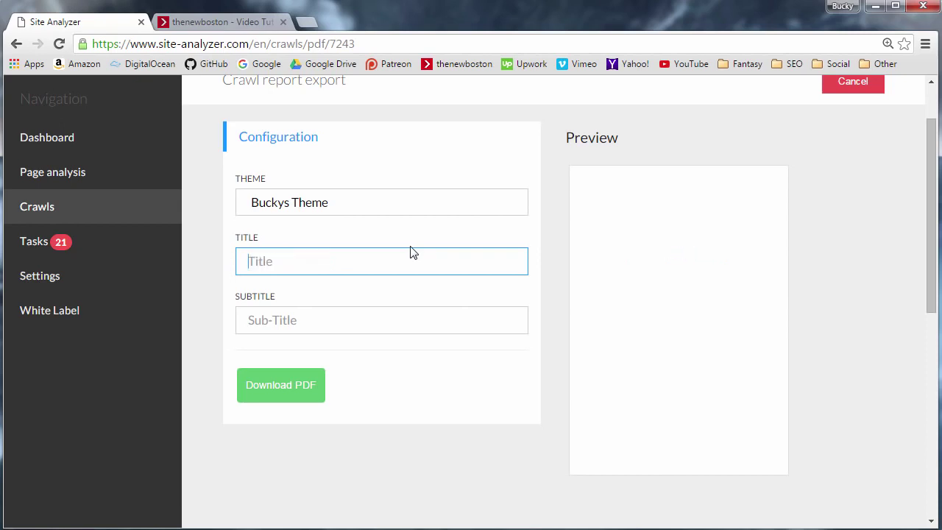
pyautogui.write('Report')
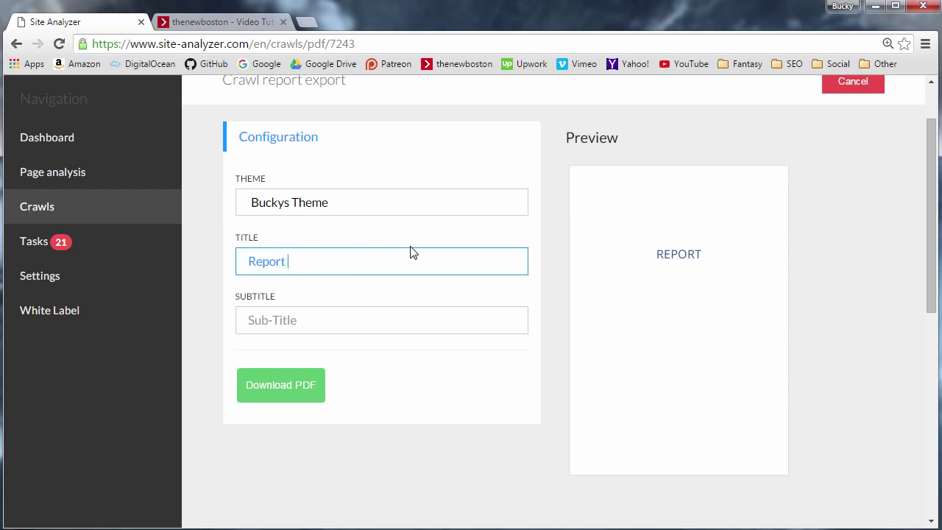
pyautogui.write(' for thenewboston.com')
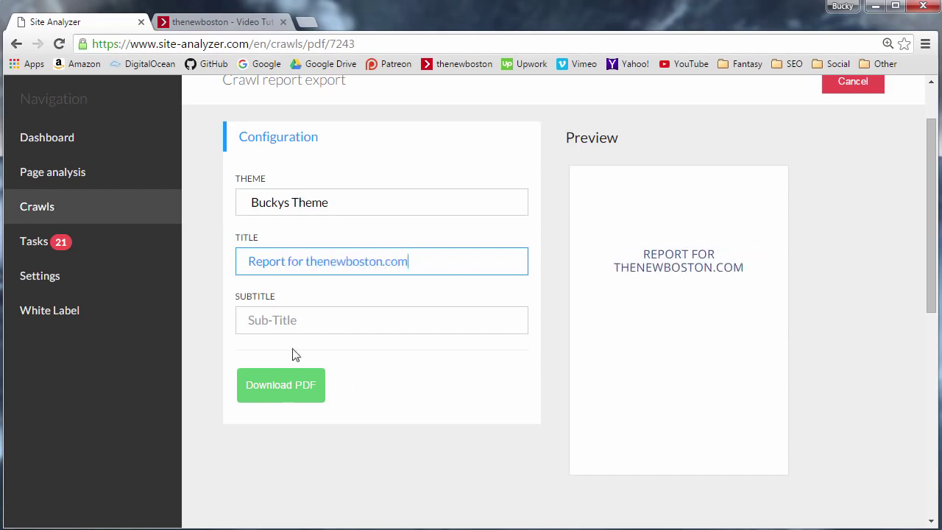
pyautogui.write('SEO')
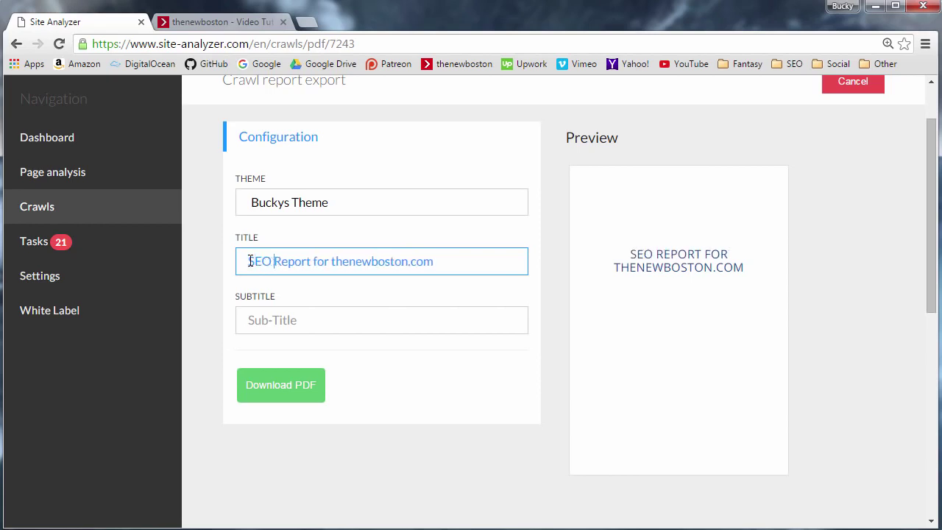
# Enter the account owner's full name as the exported report's subtitle
pyautogui.click(307, 325)
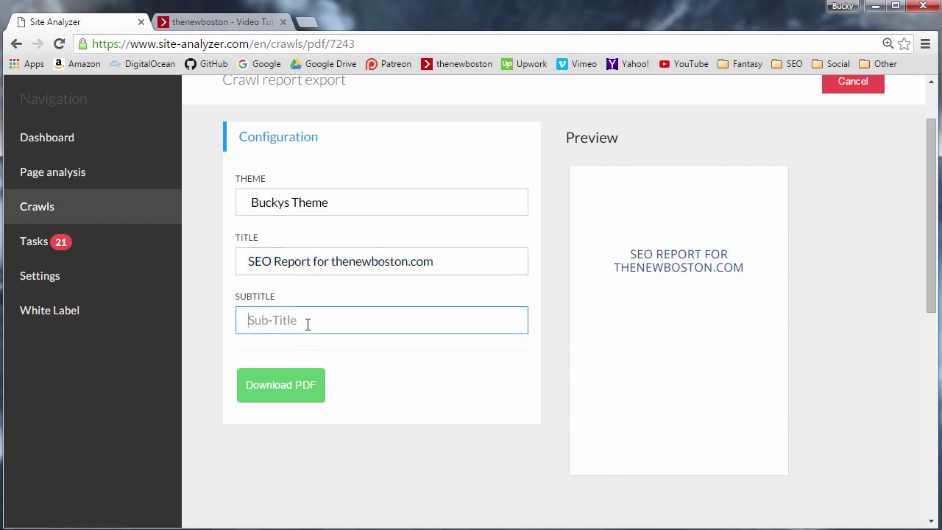
pyautogui.write('Bucky Roberts')
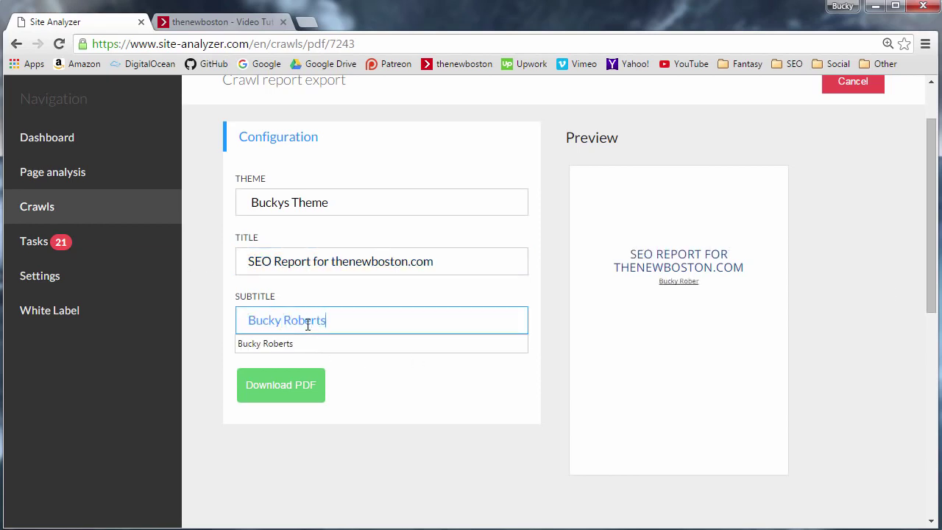
pyautogui.click(461, 486)
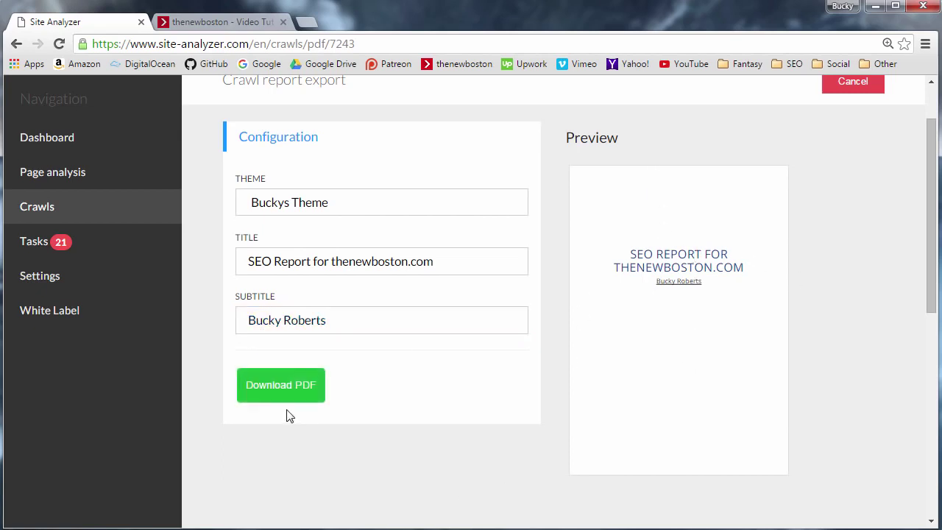
# Download the crawl report as a PDF and open the downloaded file analysis-7243.pdf
pyautogui.click(270, 388)
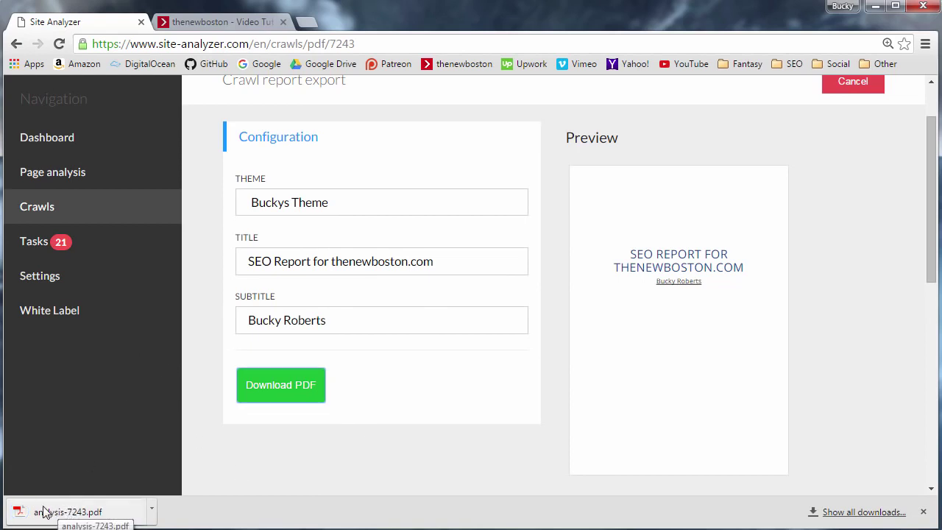
pyautogui.click(68, 511)
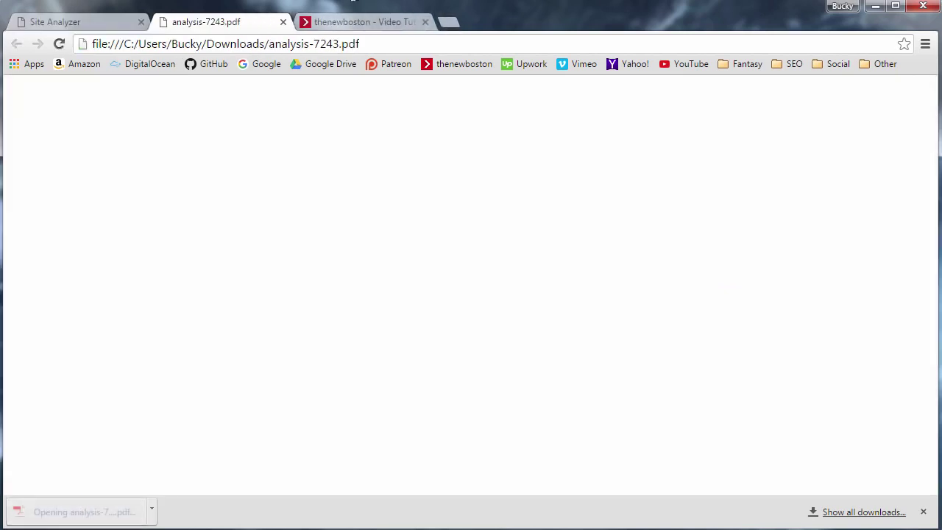
# Examine the PDF report's title page, summary and crawl diagnosis sections, continuing to the list of crawled pages
pyautogui.scroll(-12, 360, 198)
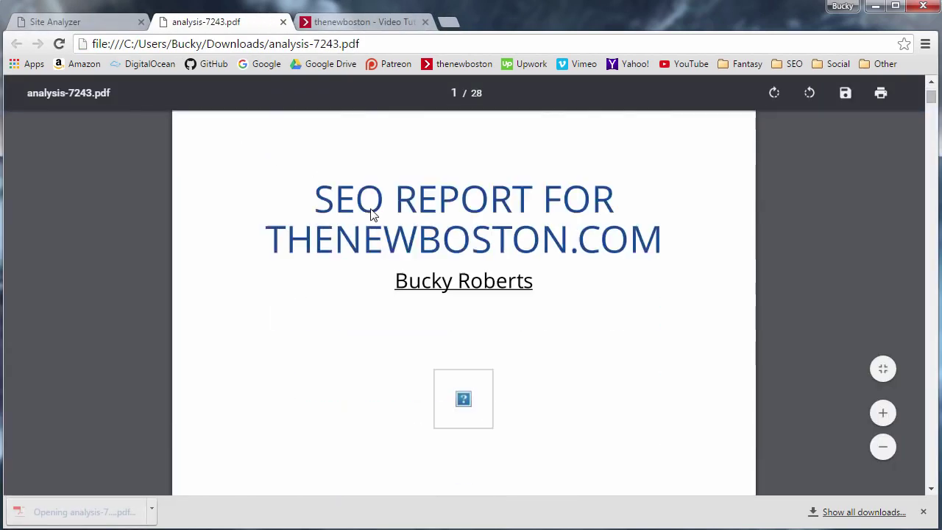
pyautogui.scroll(10, 479, 251)
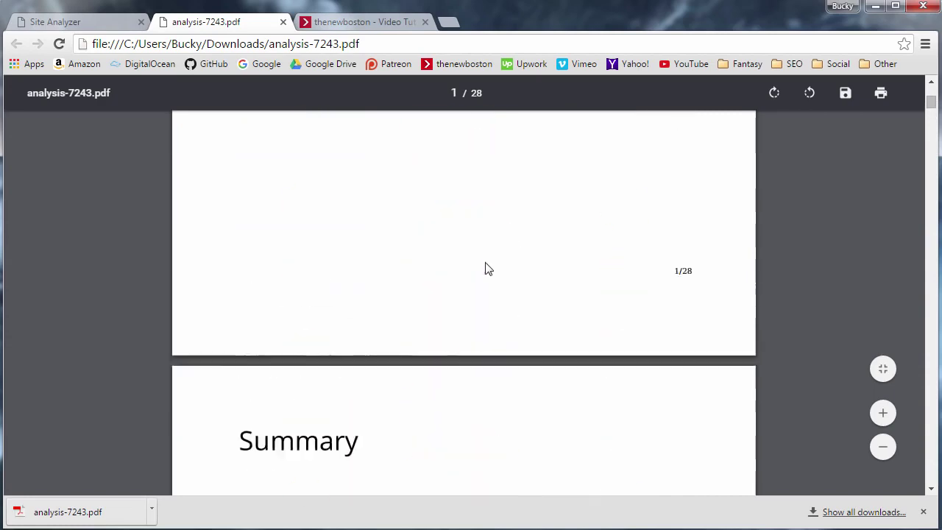
pyautogui.scroll(-12, 519, 280)
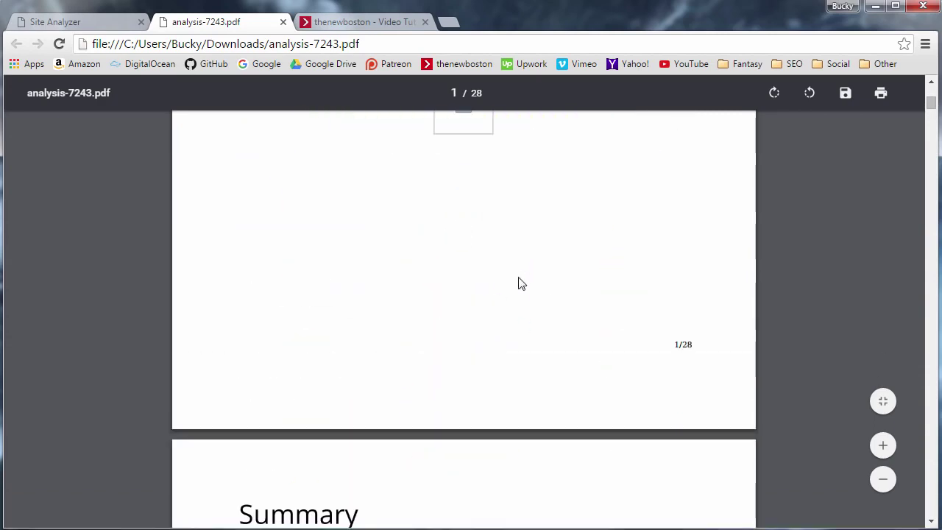
pyautogui.scroll(-5, 519, 278)
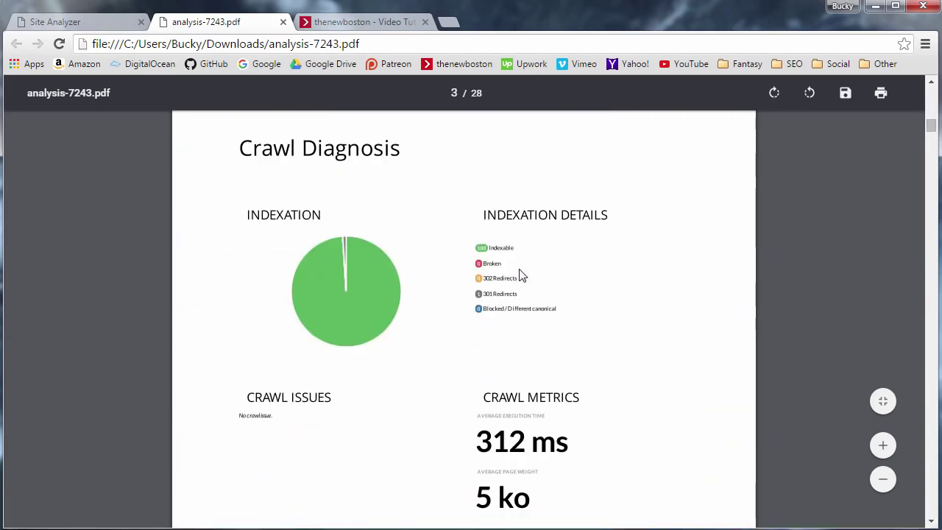
pyautogui.scroll(-4, 388, 236)
pyautogui.scroll(-4, 388, 237)
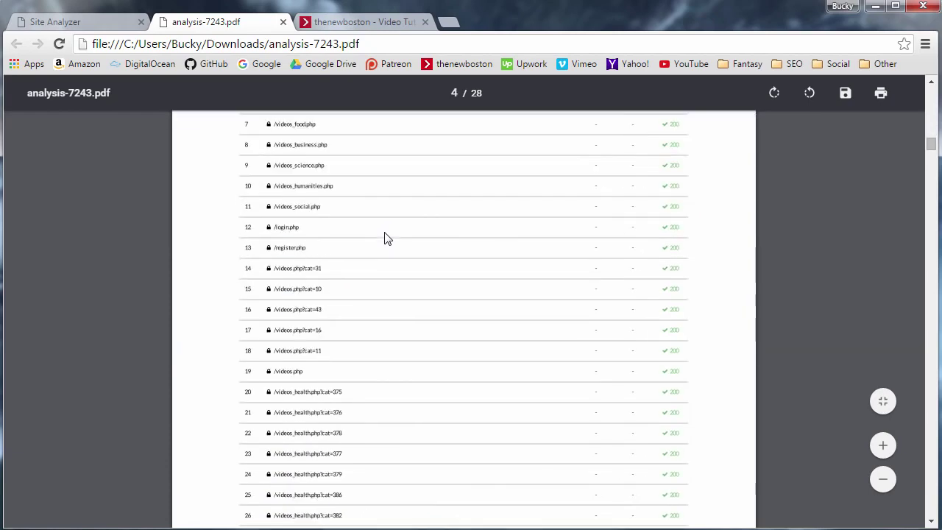
# Enlarge the PDF report and review its list of crawled pages and the remaining report pages
pyautogui.click(882, 445)
pyautogui.click(883, 445)
pyautogui.click(883, 445)
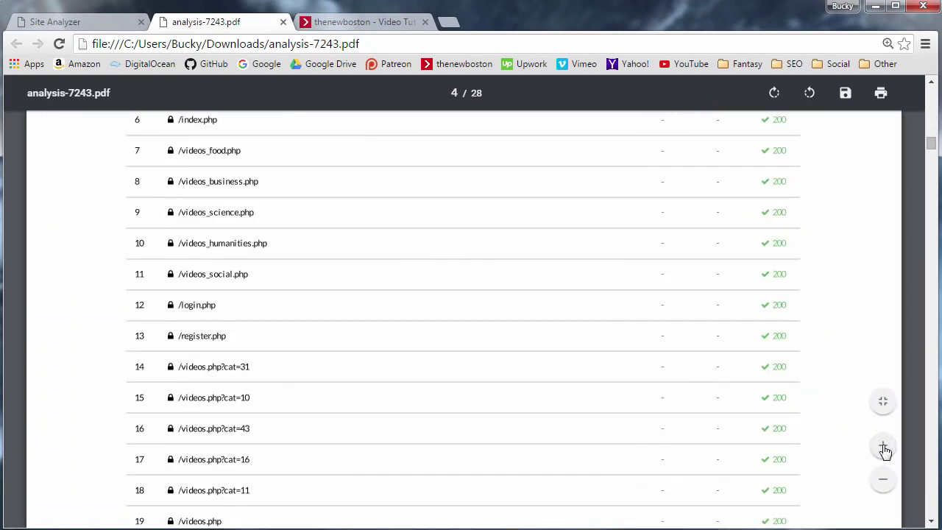
pyautogui.scroll(-2, 424, 304)
pyautogui.scroll(-20, 425, 302)
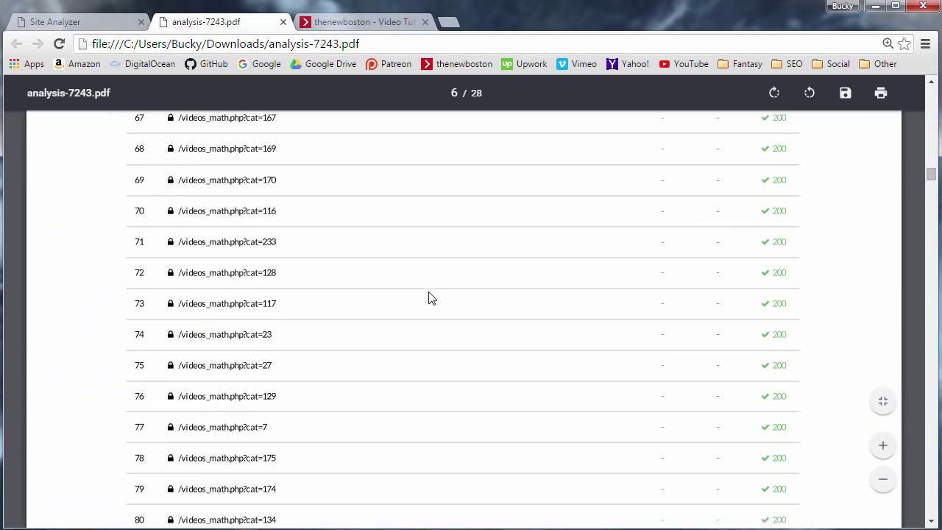
pyautogui.moveTo(932, 188); pyautogui.dragTo(935, 388)
# Return from the PDF report to the Site Analyzer website and open its dashboard
pyautogui.click(108, 28)
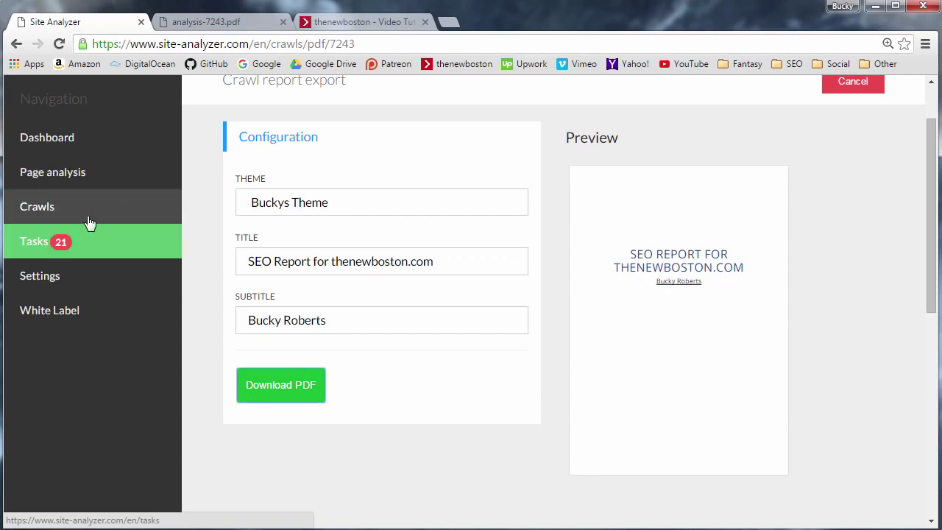
pyautogui.scroll(1, 236, 228)
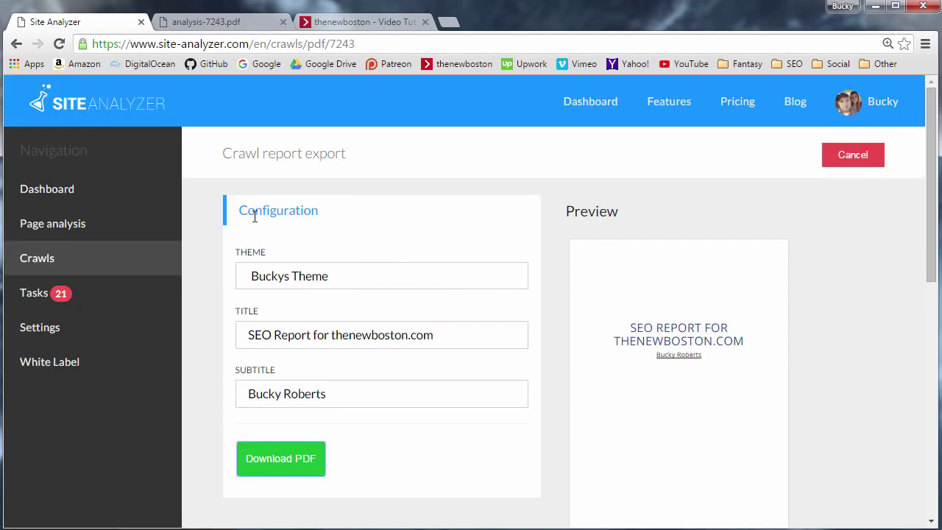
pyautogui.click(85, 189)
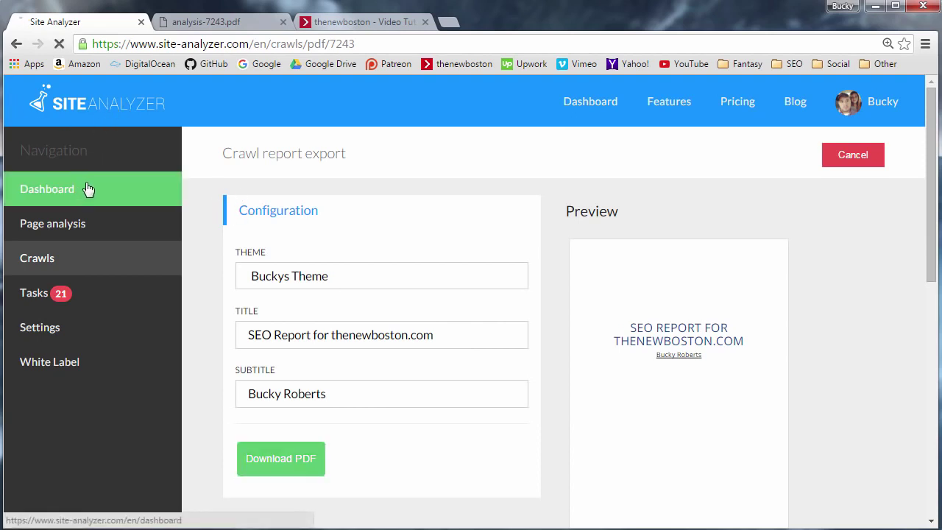